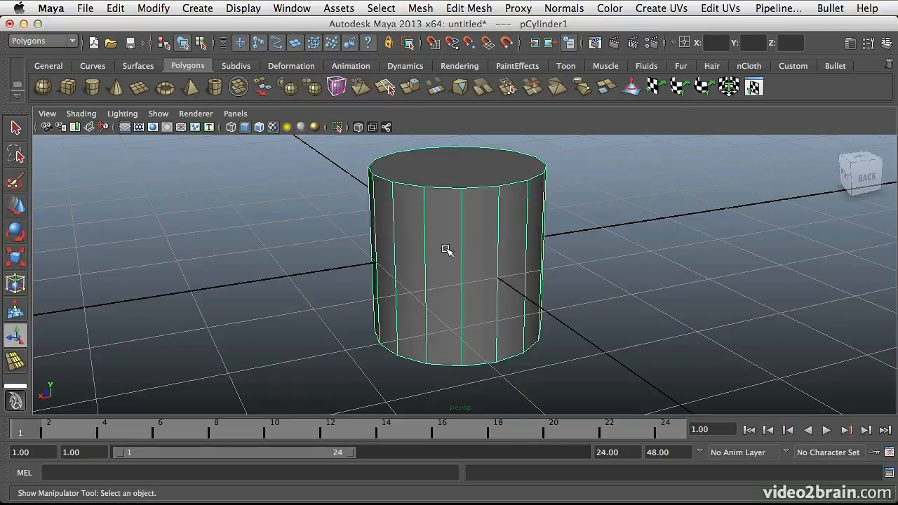
Tear off the Edit Mesh commands as a floating window and place it beside the cylinder
left_click_drag(498, 255, 501, 257, "alt")
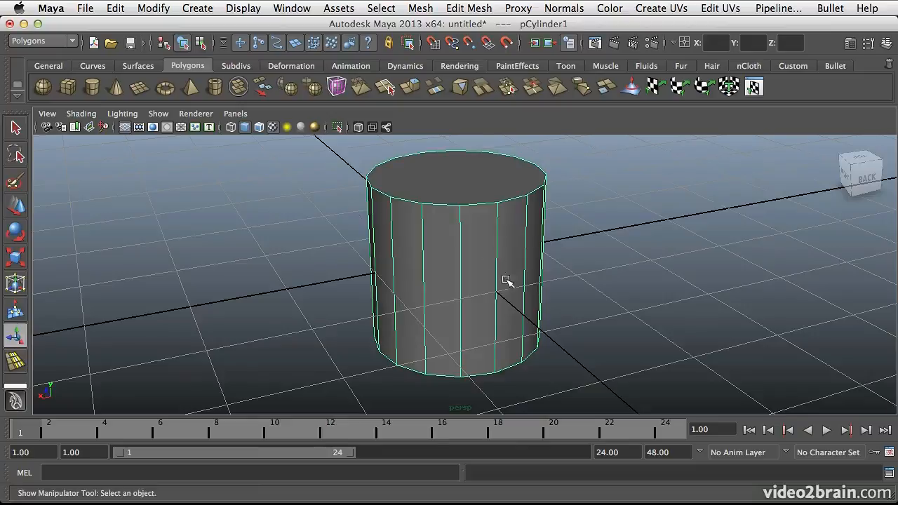
left_click(470, 8)
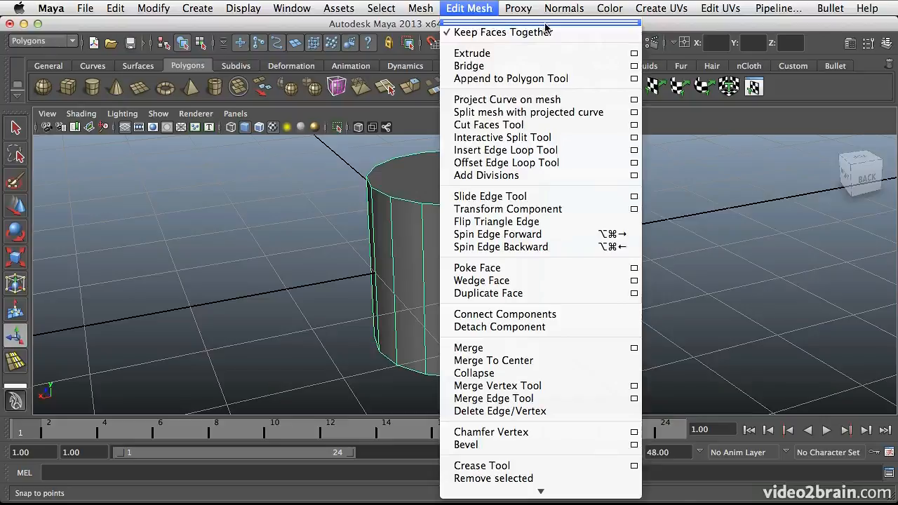
left_click(546, 24)
left_click_drag(629, 28, 806, 25)
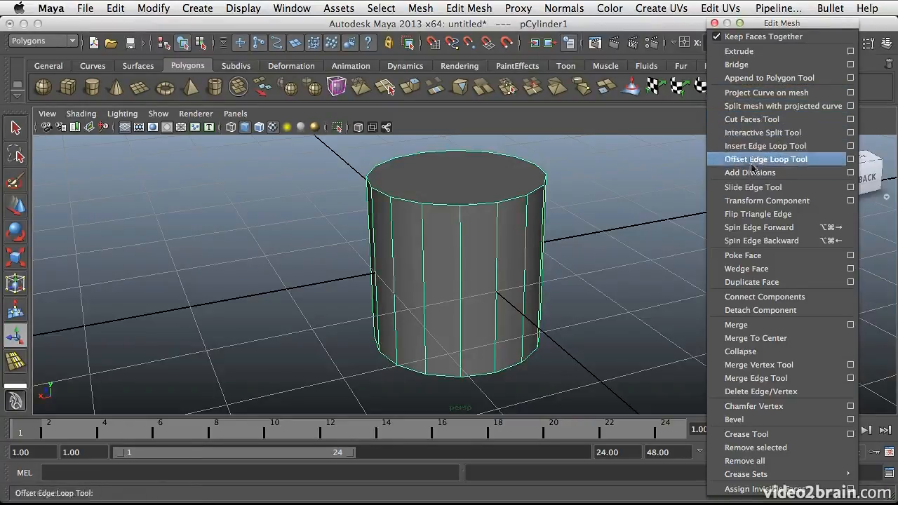
Try a shallow diagonal cut across the cylinder's side with the Cut Faces Tool, inspect it and undo it
left_click(751, 123)
left_click_drag(542, 240, 491, 246, "alt")
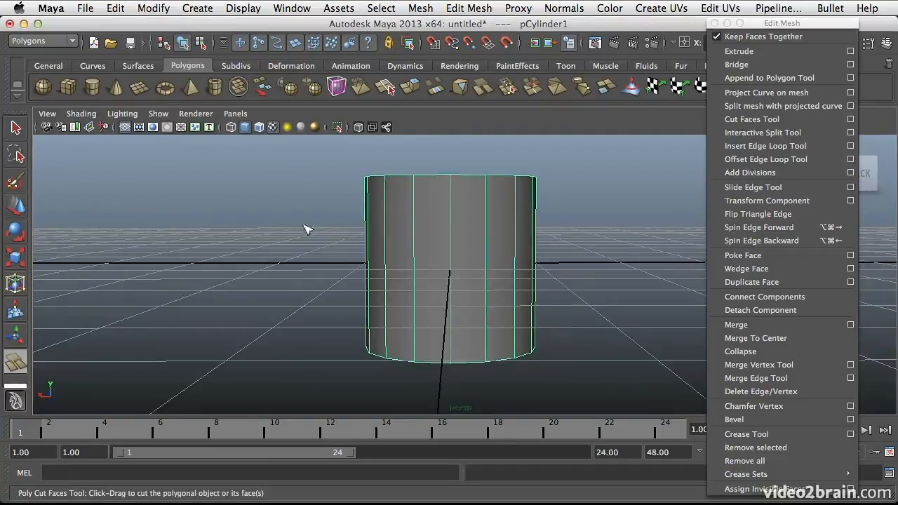
left_click_drag(293, 220, 600, 287)
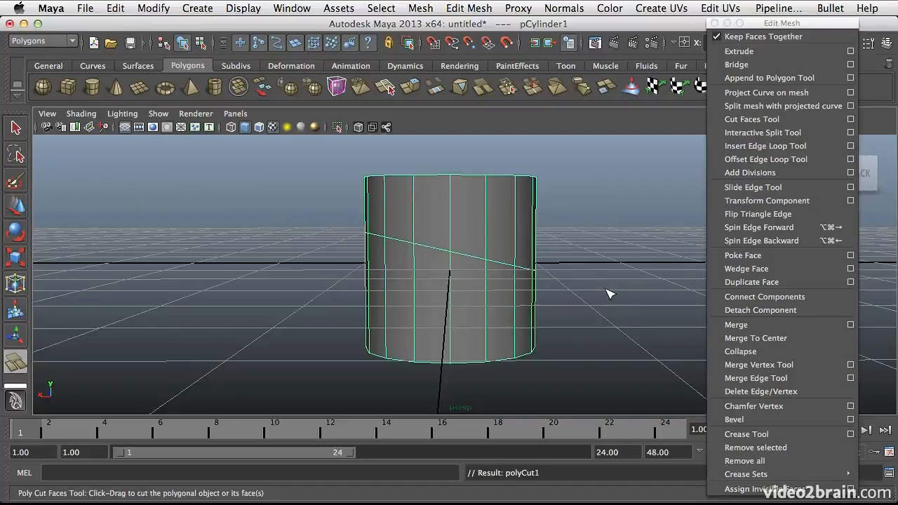
left_click_drag(588, 249, 339, 269, "alt")
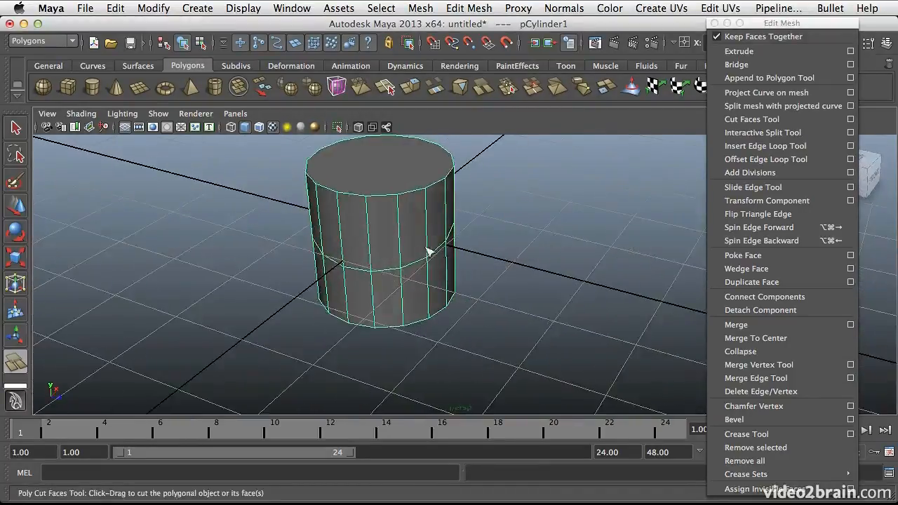
left_click_drag(431, 251, 472, 270, "alt")
key("super+z")
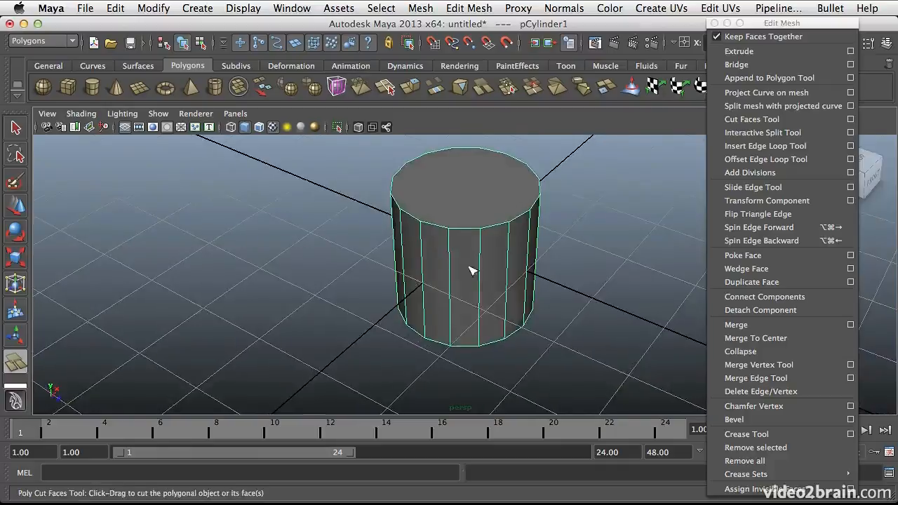
Try another Cut Faces line across the cylinder from a tilted perspective view and inspect the cut around the underside
right_click_drag(479, 253, 503, 272, "alt")
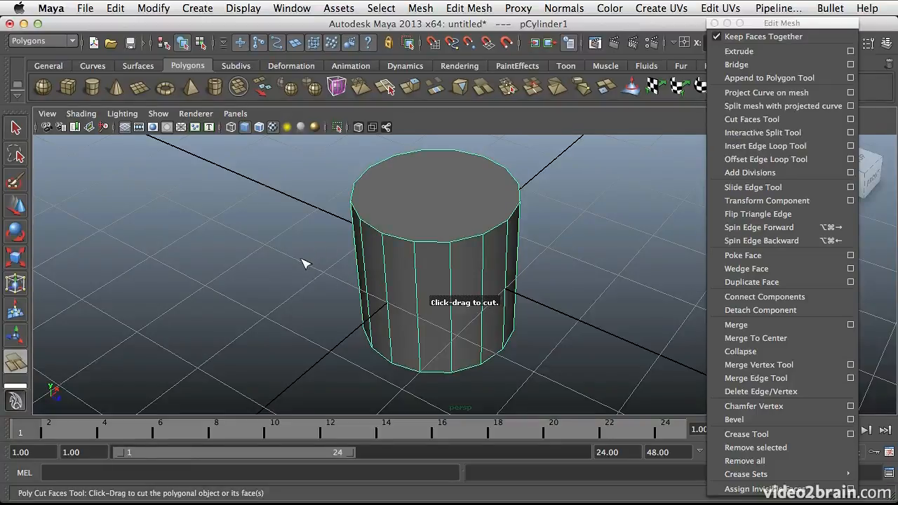
left_click_drag(306, 267, 607, 309)
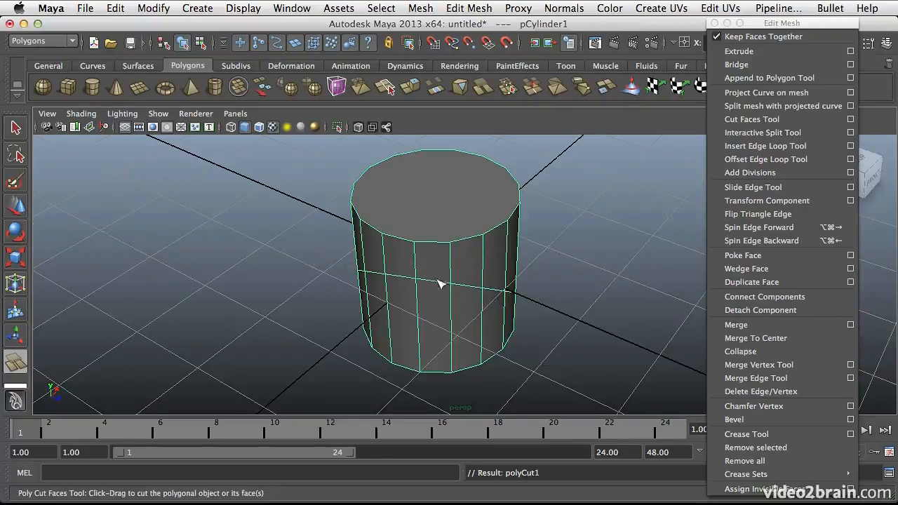
left_click_drag(615, 269, 338, 167, "alt")
left_click_drag(530, 313, 517, 301, "alt")
right_click_drag(516, 301, 582, 312, "alt")
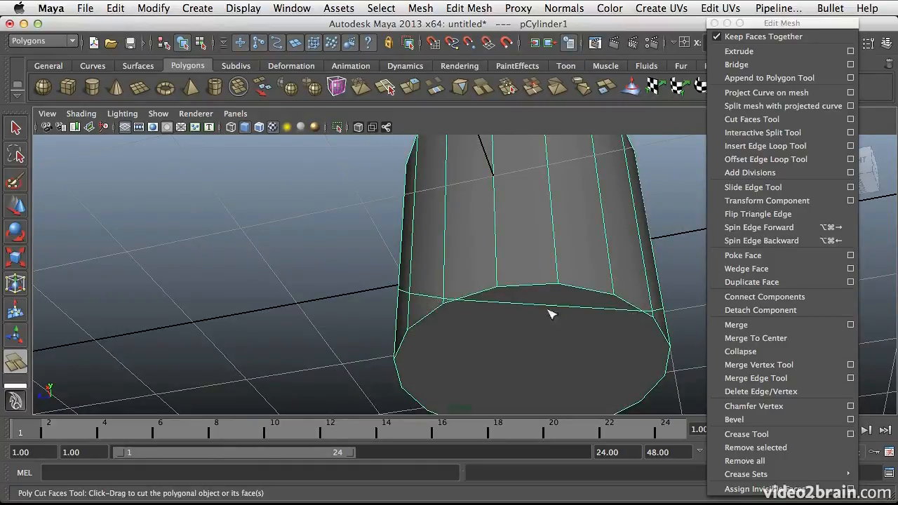
left_click_drag(544, 309, 479, 276, "alt")
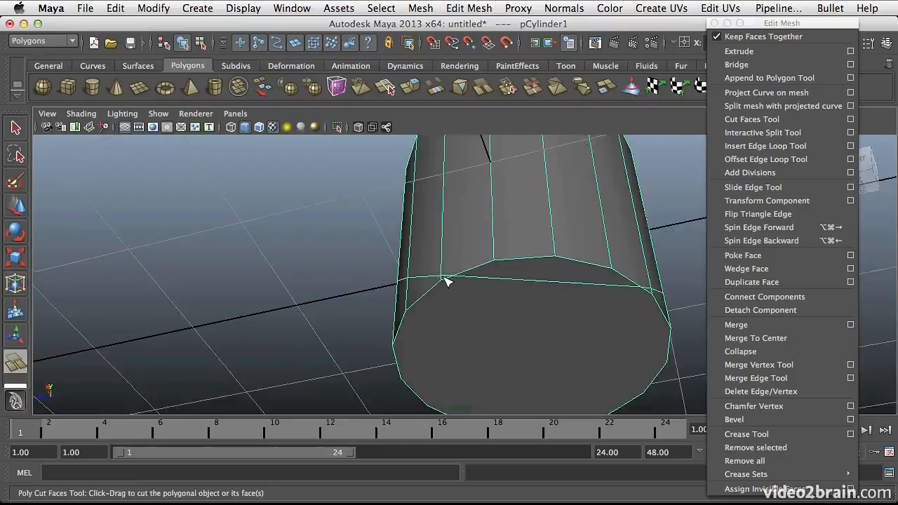
left_click_drag(566, 257, 475, 214, "alt")
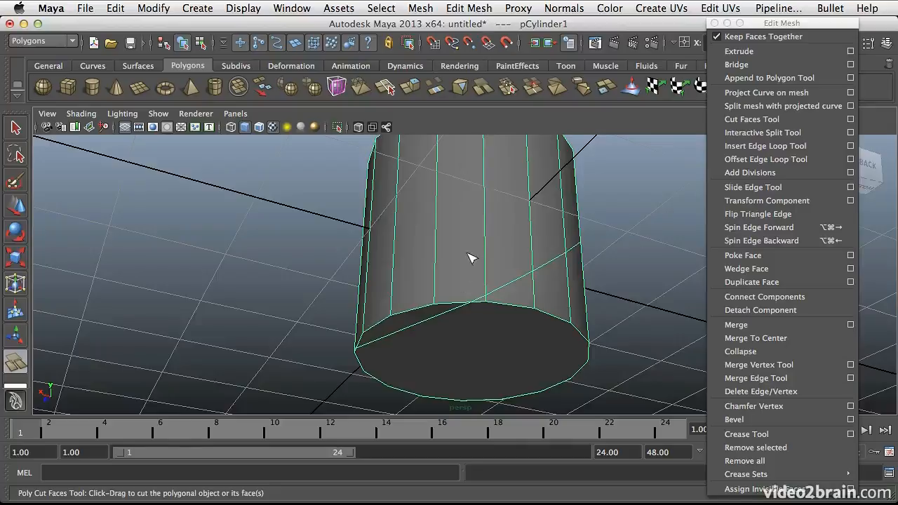
left_click_drag(440, 274, 470, 289, "alt")
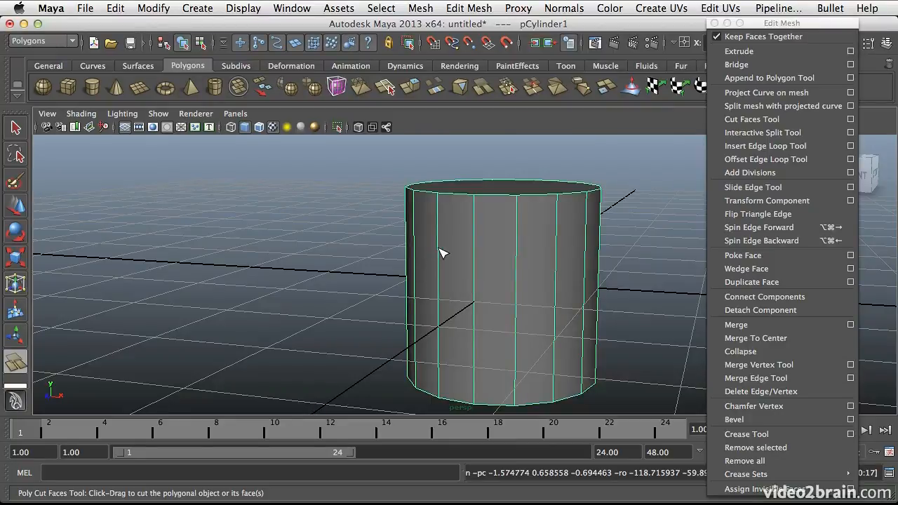
Switch to the four-view layout, move the floating Edit Mesh window off the side view and make that view active
key("space")
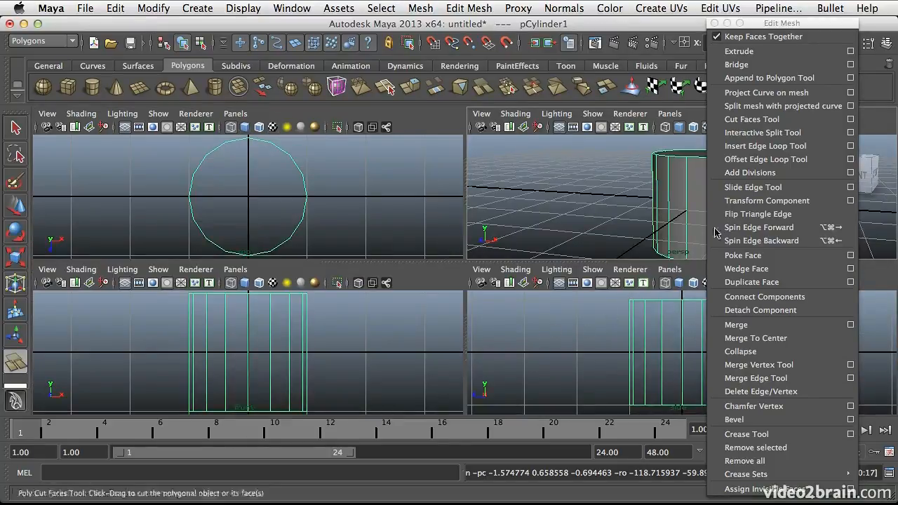
left_click_drag(792, 29, 89, 29)
left_click(685, 366)
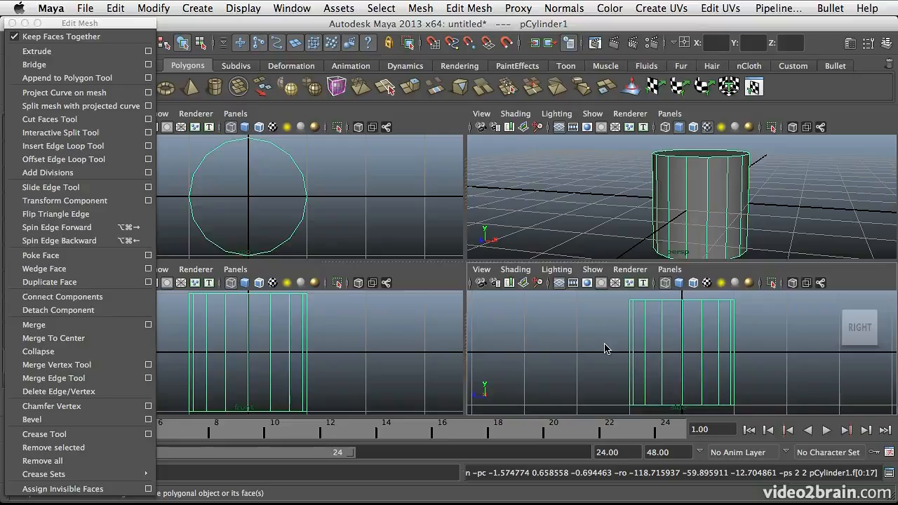
Try a diagonal cut through the cylinder in the side view with the Cut Faces Tool, check it in perspective and undo it
key("g")
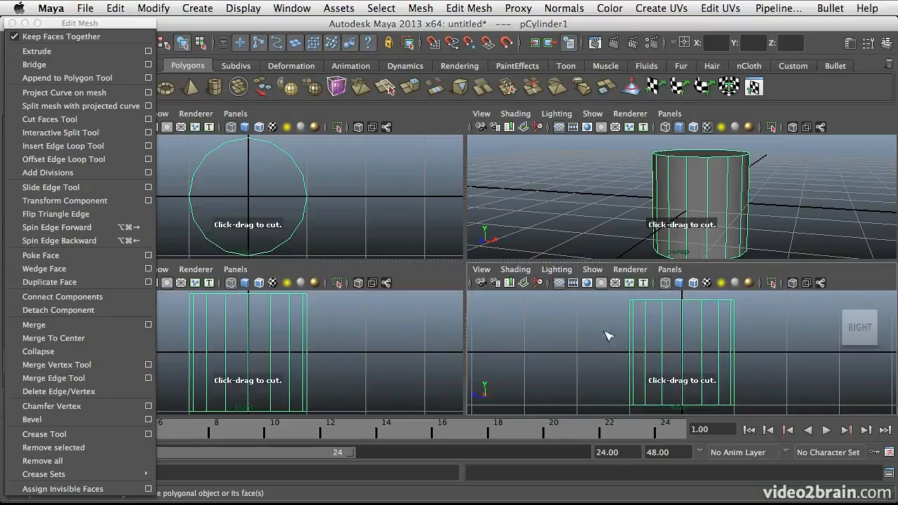
left_click_drag(611, 307, 764, 402)
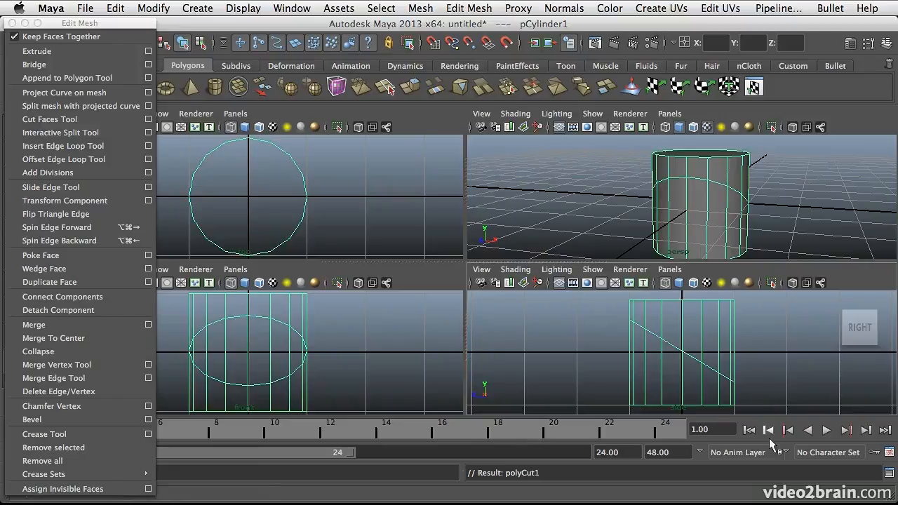
left_click_drag(730, 224, 634, 186, "alt")
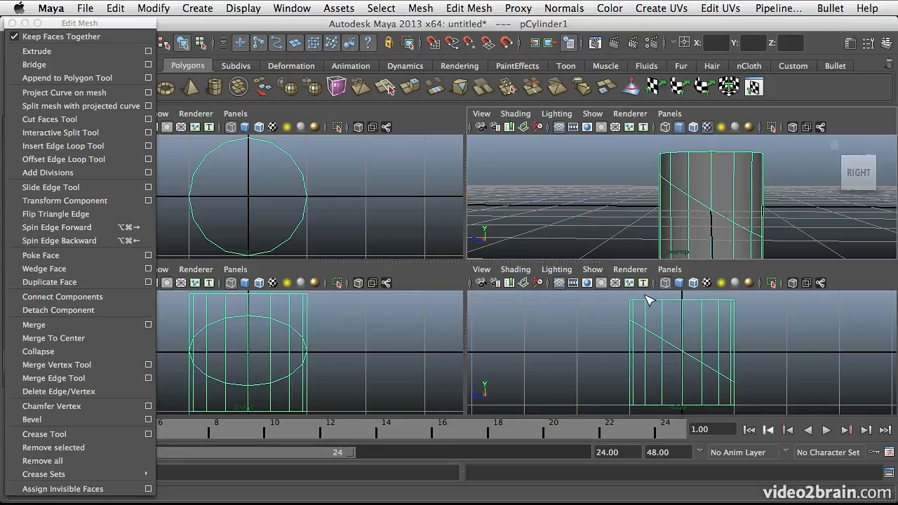
key("z")
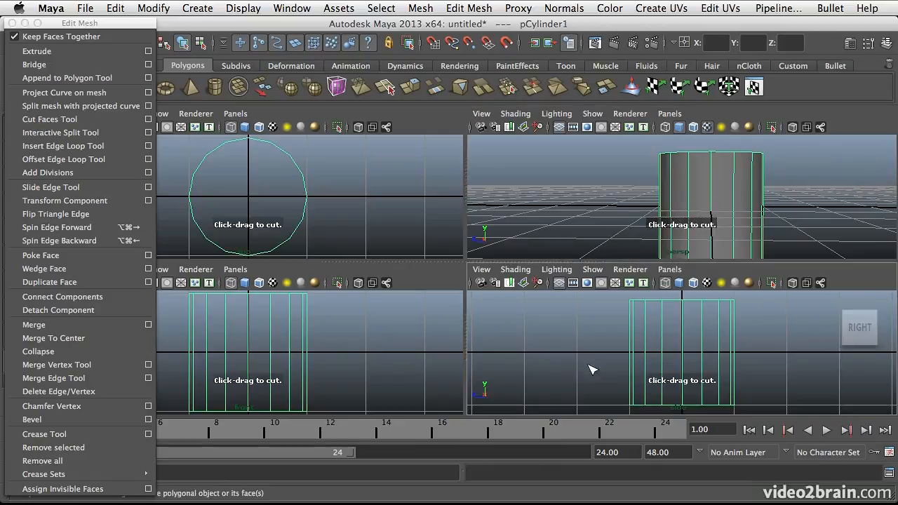
Cut the cylinder horizontally through its middle in the side view with the Cut Faces Tool
left_click_drag(593, 353, 673, 353)
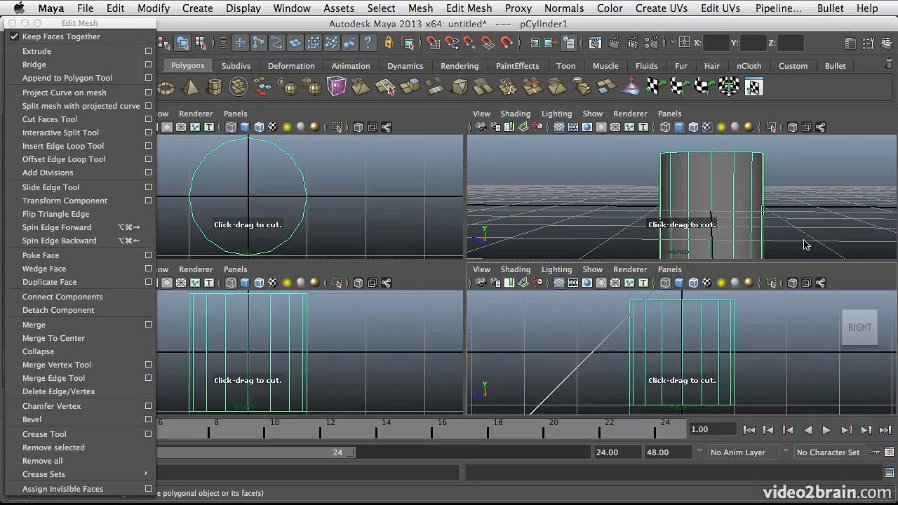
left_click_drag(765, 352, 765, 352)
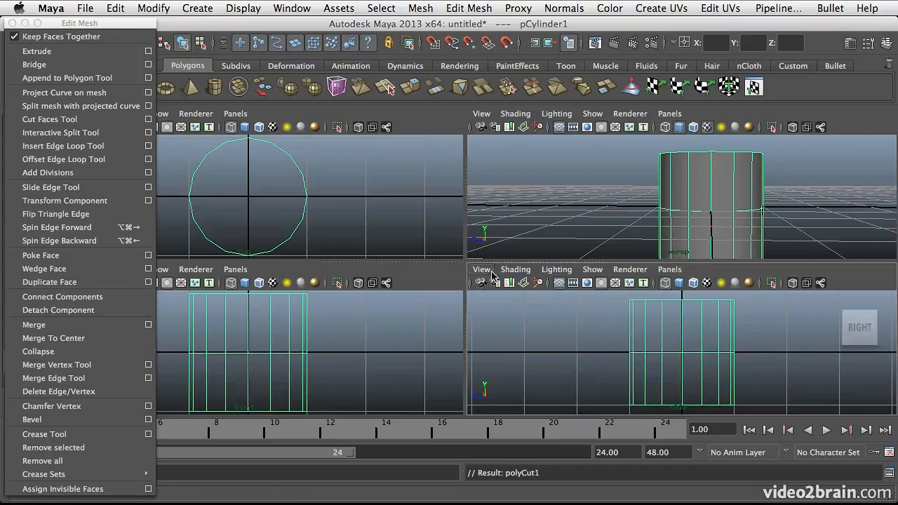
left_click_drag(745, 194, 614, 176, "alt")
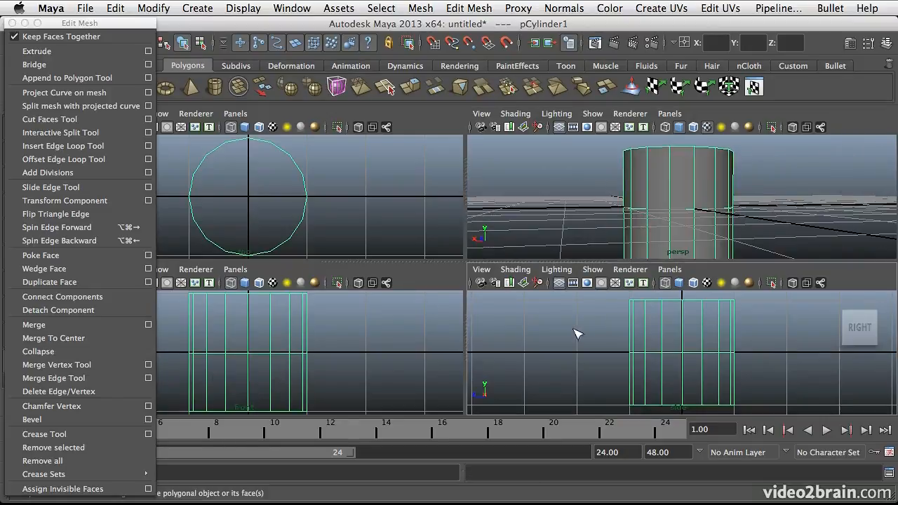
Add several more horizontal cuts above and below the middle cut in the side view and check them in perspective
left_click_drag(734, 327, 745, 327)
left_click_drag(733, 372, 745, 372)
left_click_drag(568, 314, 747, 313)
left_click_drag(615, 348, 751, 350)
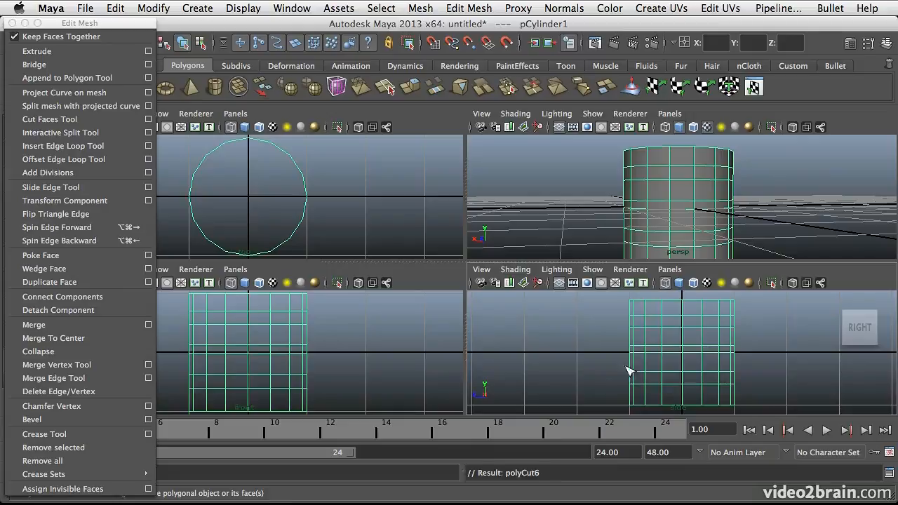
left_click_drag(667, 200, 656, 225, "alt")
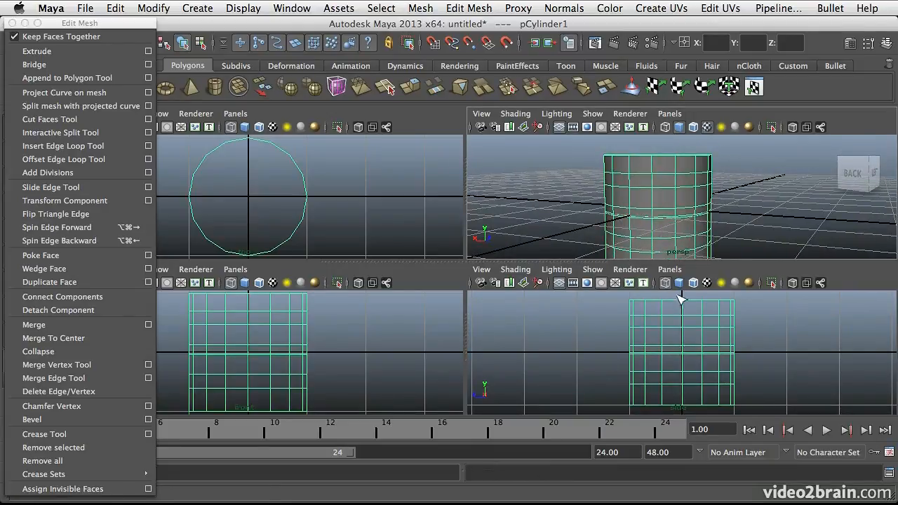
Undo all the horizontal face cuts on the cylinder
left_click(721, 384)
key("z")
key("z")
key("z")
key("z")
key("z")
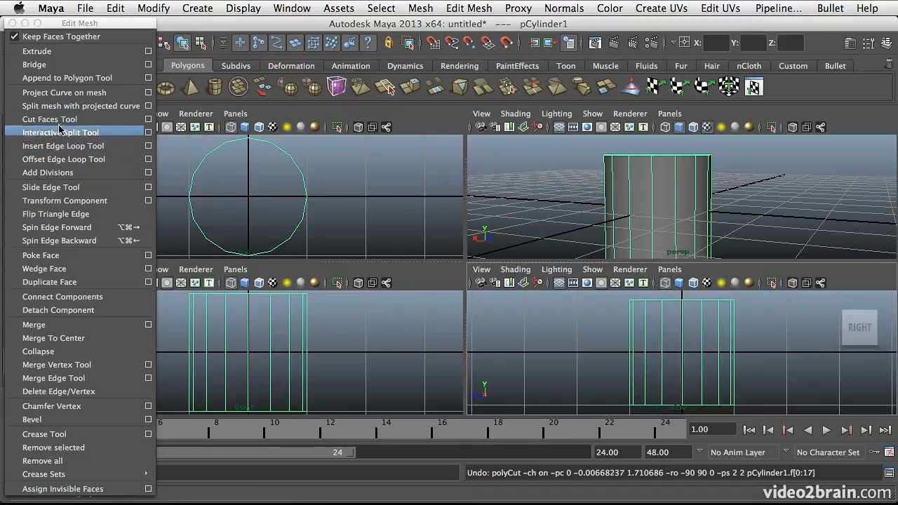
Insert an edge loop around the upper part of the cylinder with the Insert Edge Loop Tool in the maximized perspective view
left_click(70, 146)
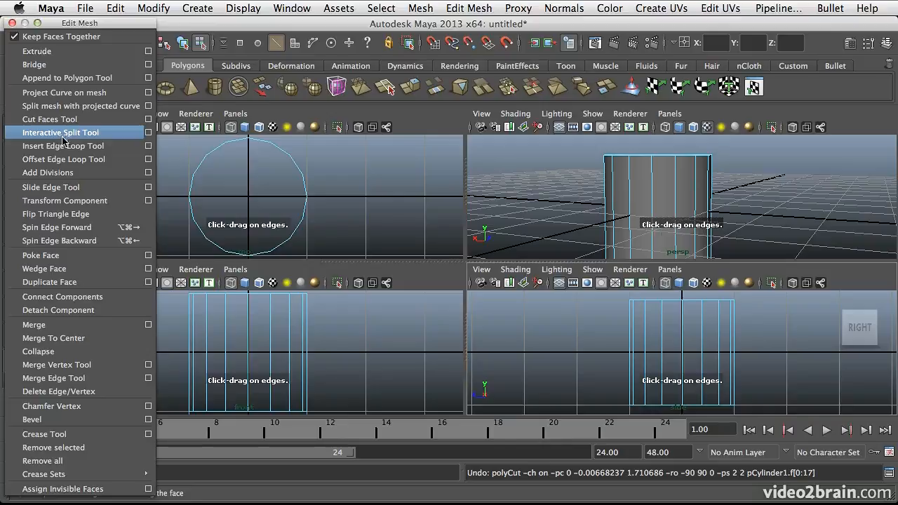
left_click(681, 205)
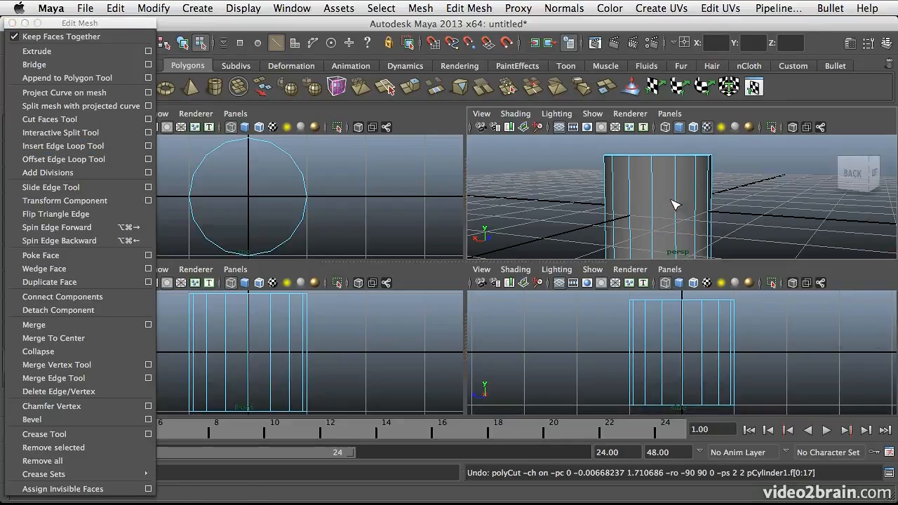
key("space")
middle_click_drag(459, 281, 572, 243, "alt")
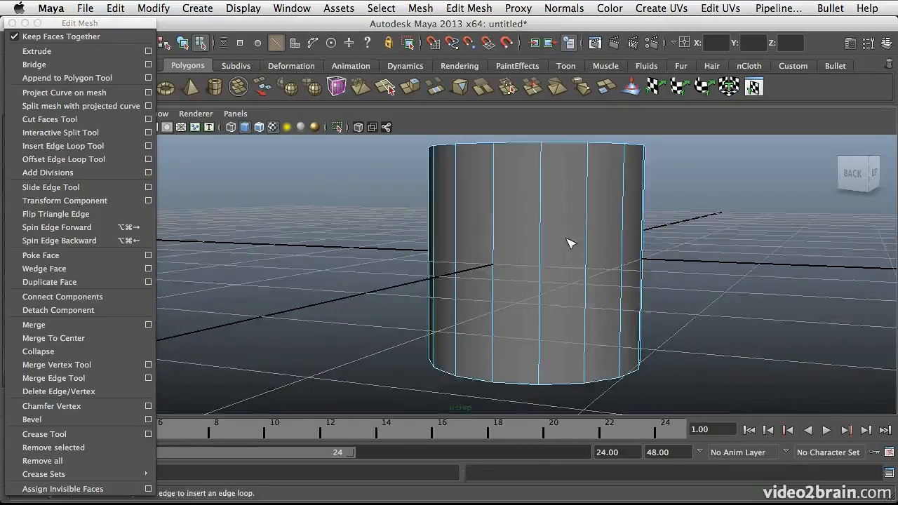
left_click_drag(570, 243, 544, 251, "alt")
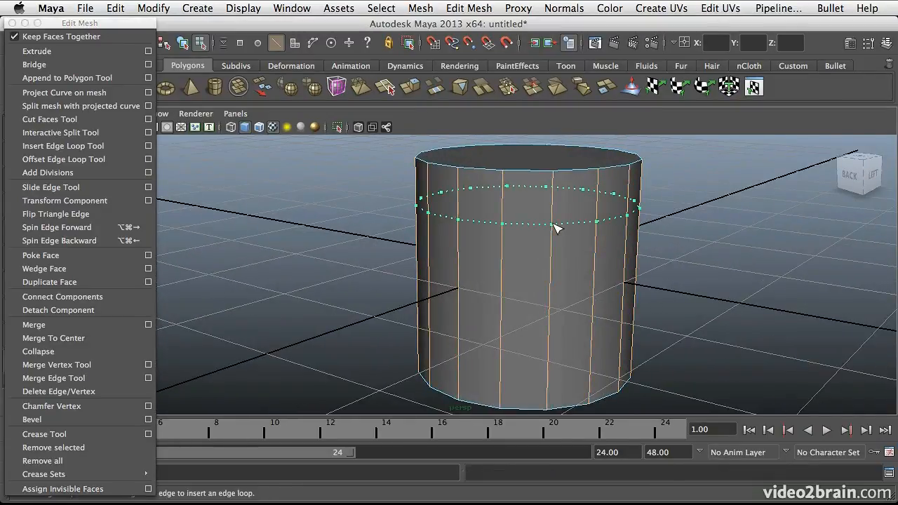
left_click_drag(555, 228, 524, 242)
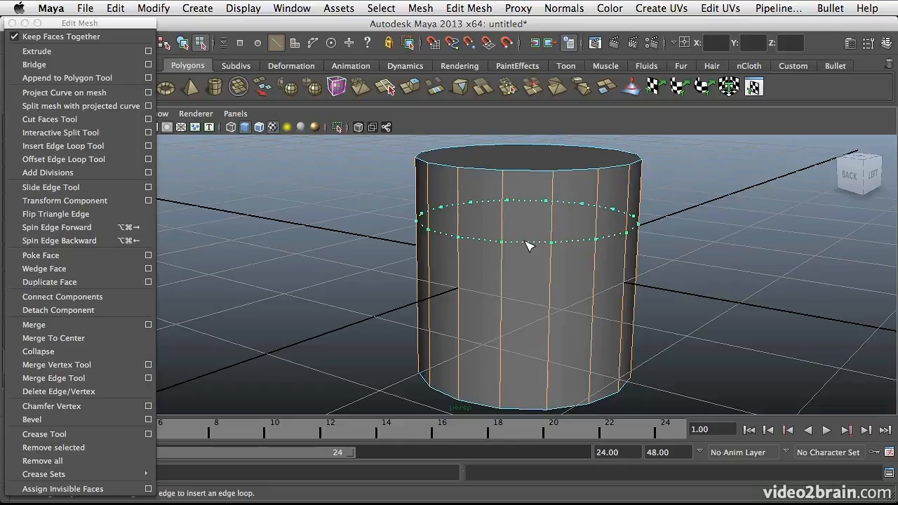
left_click_drag(528, 244, 592, 247)
Insert edge loops close to the bottom and top rims of the cylinder
left_click_drag(552, 361, 561, 406)
left_click_drag(552, 195, 550, 181)
left_click_drag(592, 228, 555, 243, "alt")
right_click_drag(568, 263, 531, 265, "alt")
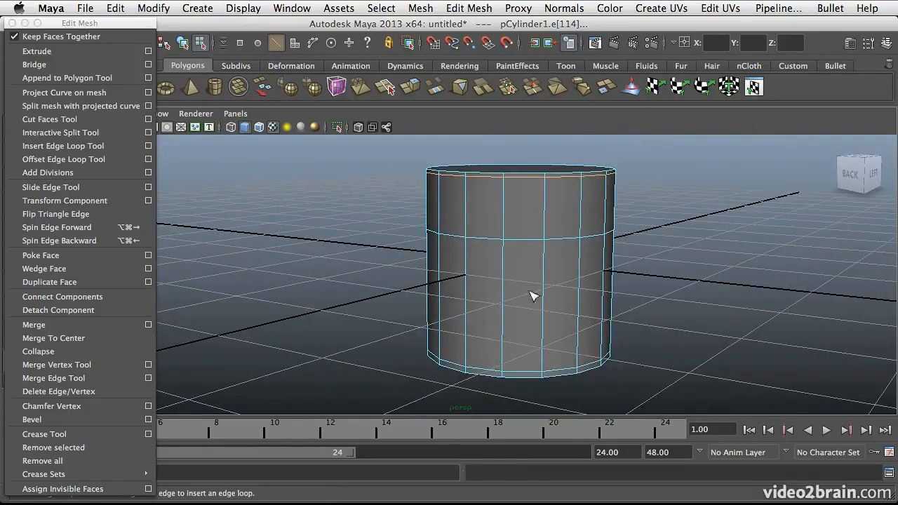
Insert further edge loops around the cylinder's side between the two rim loops
left_click_drag(533, 297, 545, 276, "alt")
left_click_drag(577, 334, 583, 342)
left_click(591, 238)
left_click(580, 325)
left_click_drag(580, 324, 593, 300, "alt")
Undo all the inserted edge loops to restore the plain cylinder
key("z")
key("z")
key("z")
key("z")
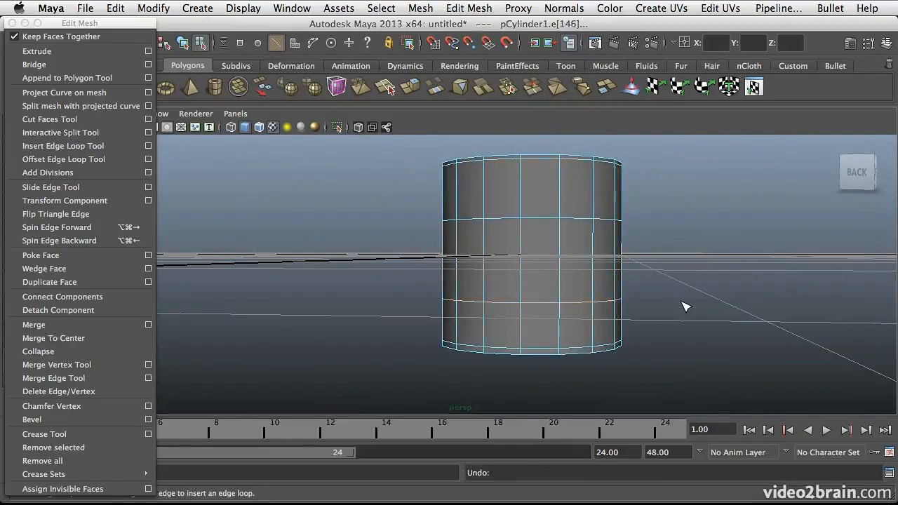
key("z")
key("z")
key("z")
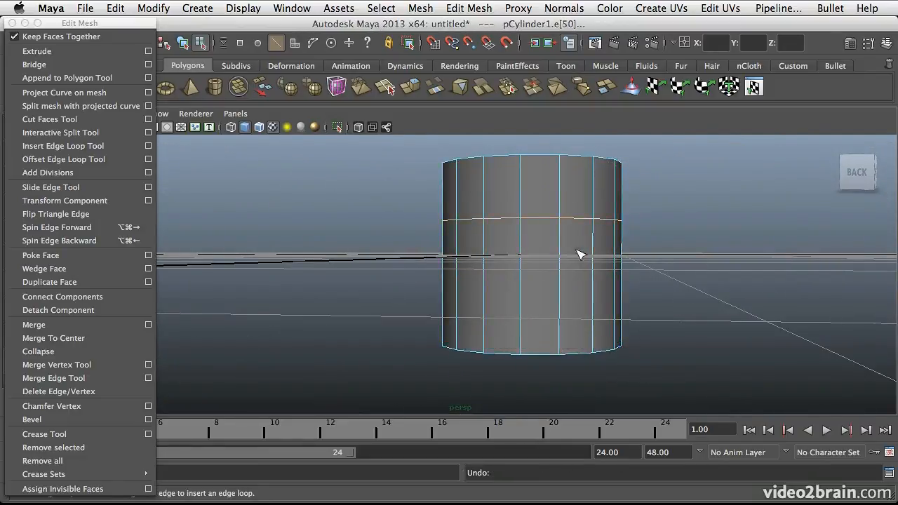
left_click_drag(581, 254, 546, 228, "alt")
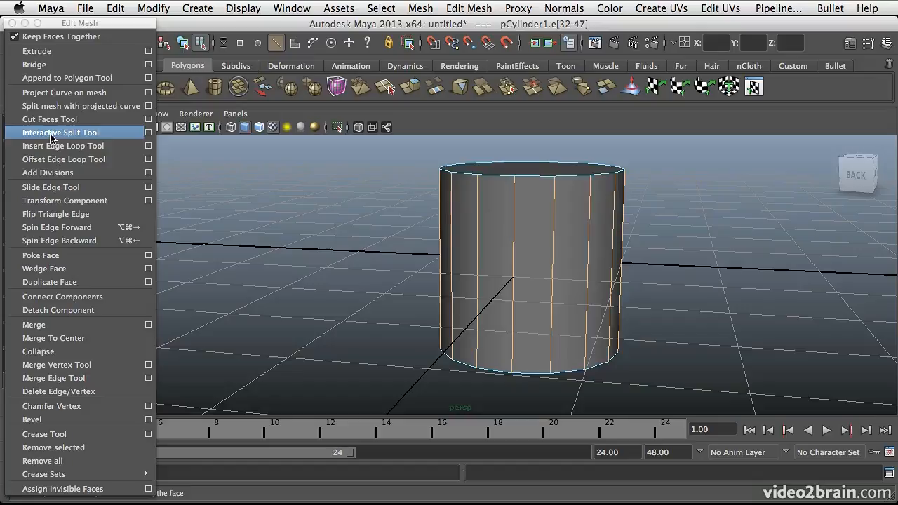
Open the Interactive Split Tool's settings for the cylinder and set the snap magnets to 1
left_click_drag(91, 22, 503, 52)
left_click(281, 145)
left_click(138, 198)
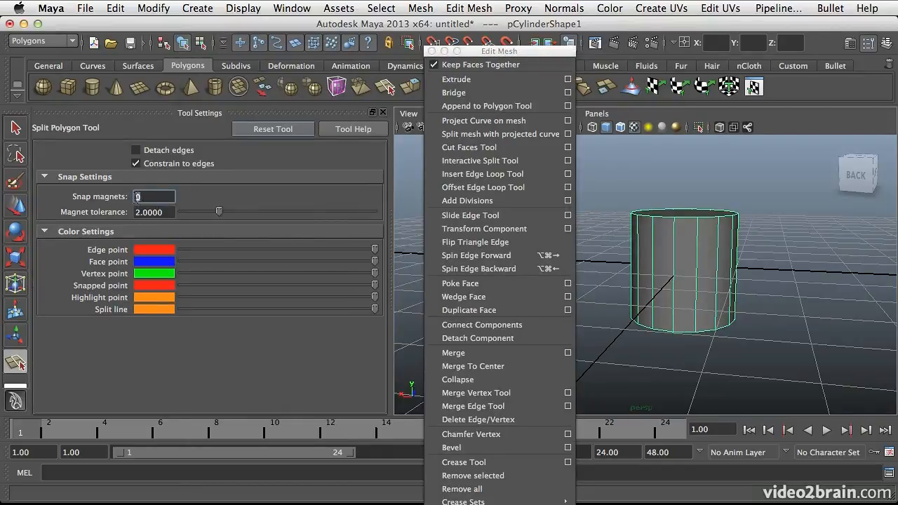
type("1")
key("Tab")
left_click_drag(695, 267, 716, 254, "alt")
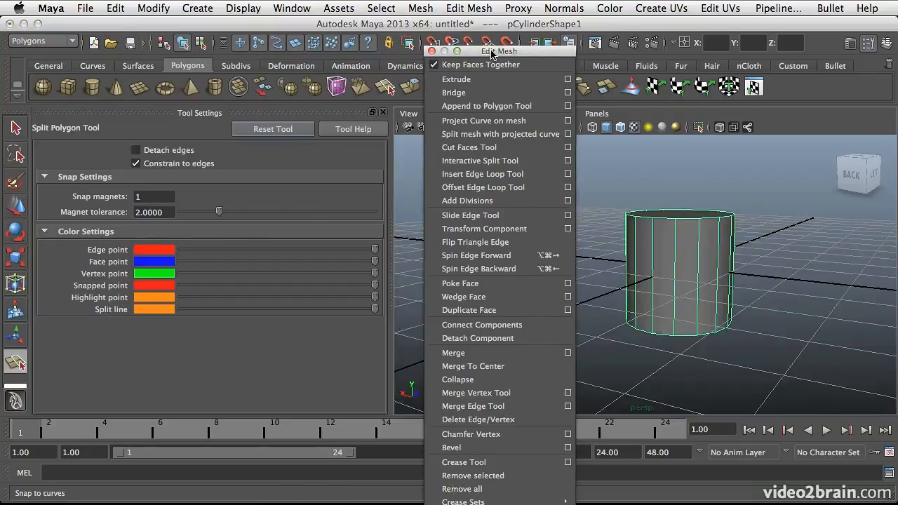
left_click_drag(491, 52, 442, 30)
Split the cylinder's side faces along the midpoints of the vertical edges with the Interactive Split Tool and complete the split
left_click_drag(705, 289, 679, 270, "alt")
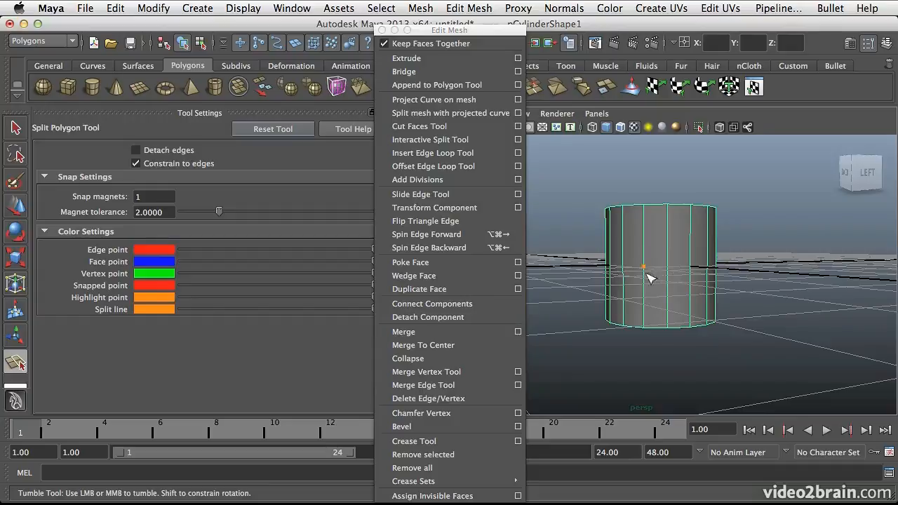
left_click_drag(739, 282, 674, 265, "alt")
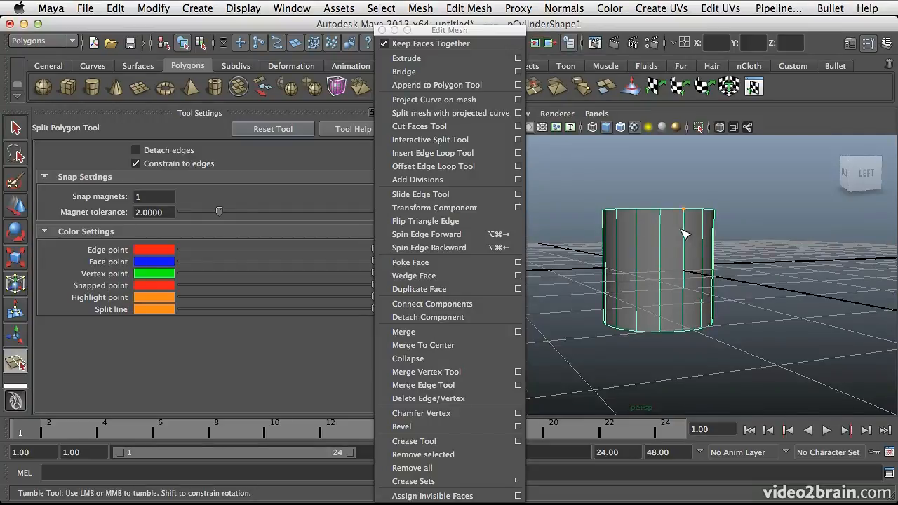
left_click_drag(663, 223, 665, 234, "alt")
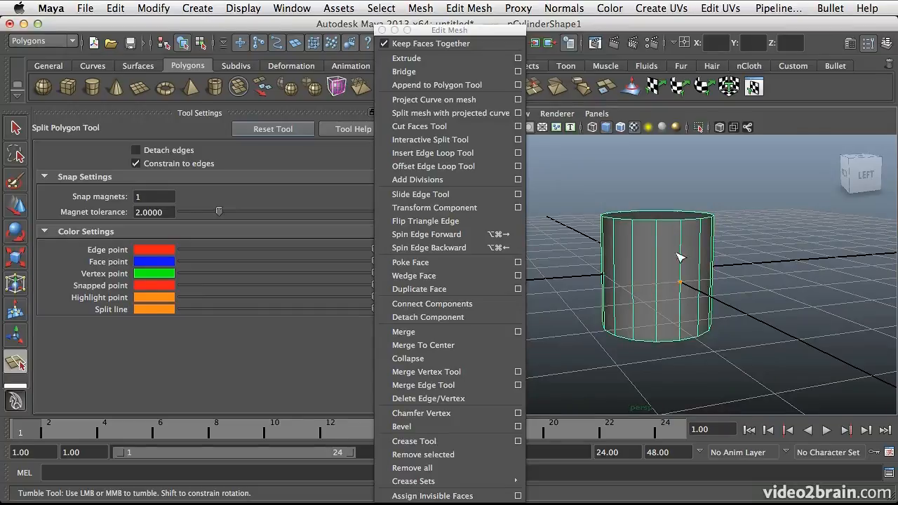
left_click_drag(679, 301, 645, 294, "alt")
left_click(624, 308)
left_click(644, 304)
left_click(668, 302)
left_click(663, 301)
left_click_drag(655, 247, 620, 246)
left_click(641, 302)
left_click_drag(651, 308, 677, 263, "alt")
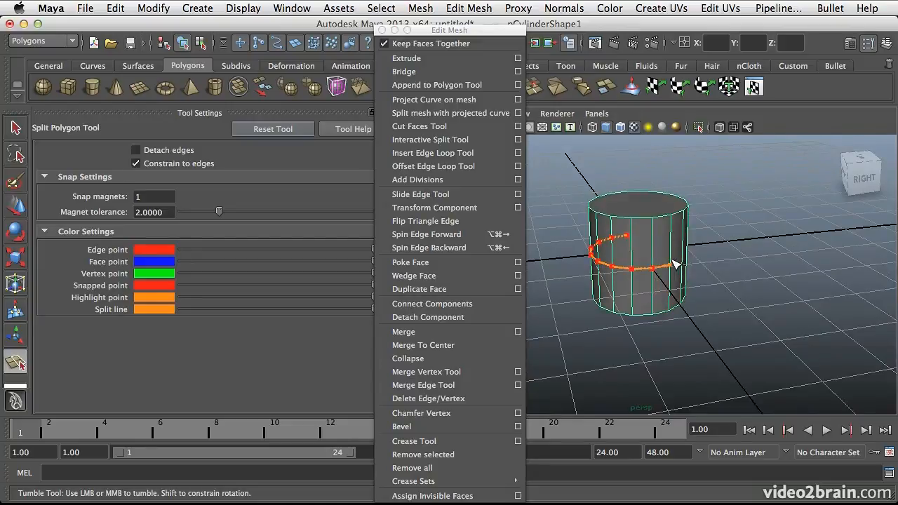
left_click_drag(676, 277, 674, 297, "alt")
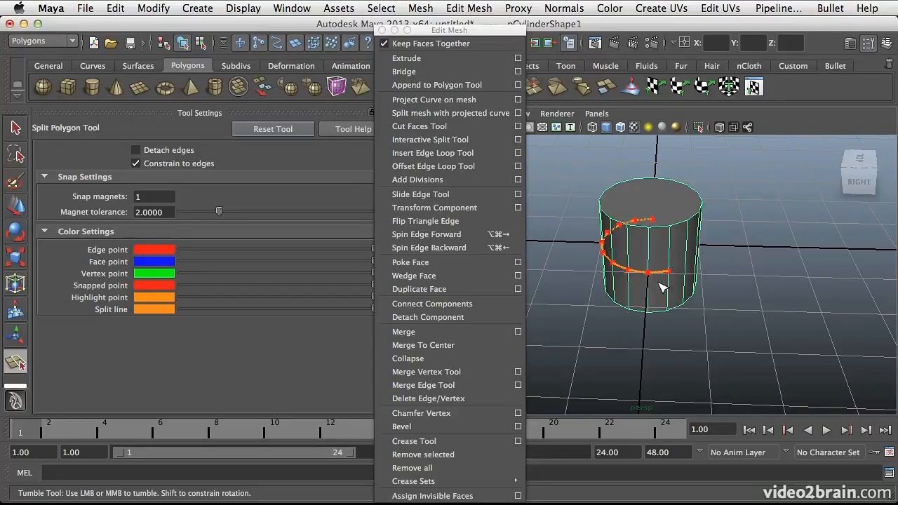
left_click_drag(649, 282, 655, 264, "alt")
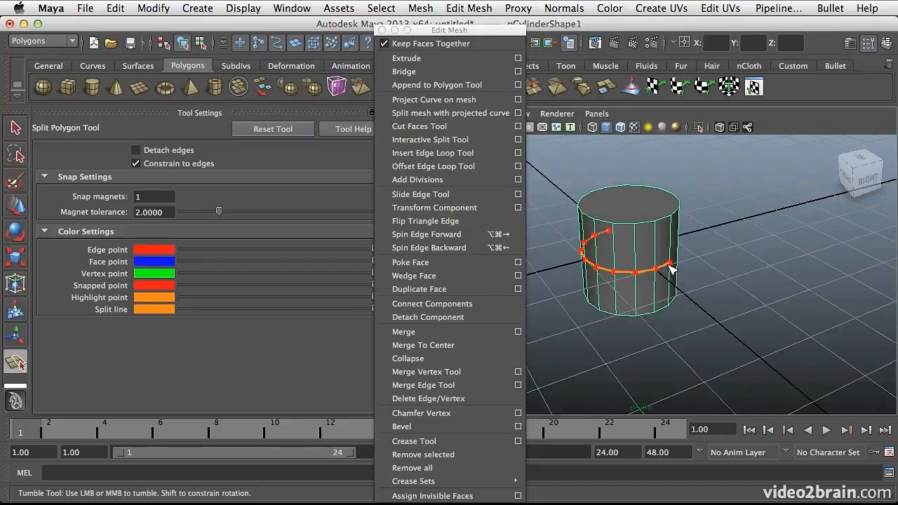
key("t")
Examine the mid-height split line around the cylinder from several sides and up close
left_click_drag(638, 256, 732, 244, "alt")
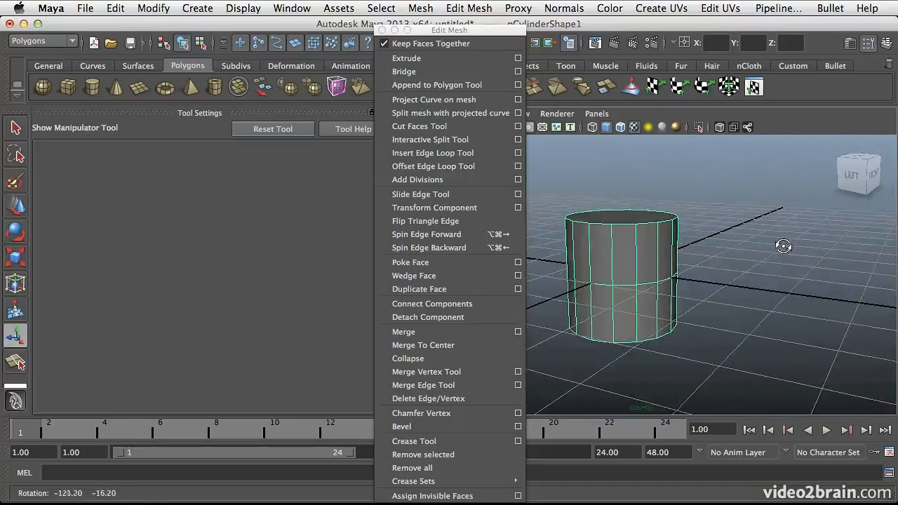
middle_click_drag(732, 245, 724, 255, "alt")
left_click_drag(724, 255, 684, 278, "alt")
left_click_drag(658, 313, 666, 263, "alt")
right_click_drag(667, 263, 698, 283, "alt")
left_click_drag(698, 283, 678, 241, "alt")
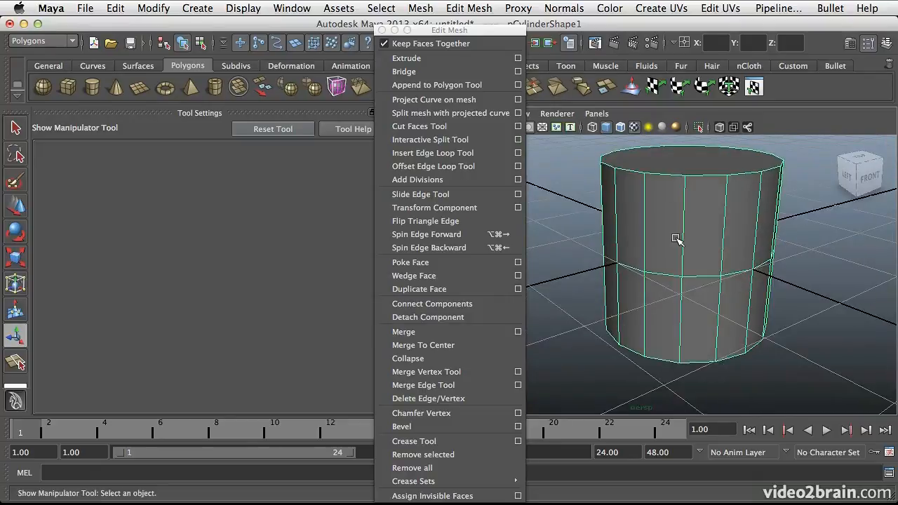
middle_click_drag(678, 241, 661, 271, "alt")
mouse_move(661, 270)
left_mouse_down("alt")
mouse_move(679, 274)
mouse_move(663, 261)
left_mouse_up("alt")
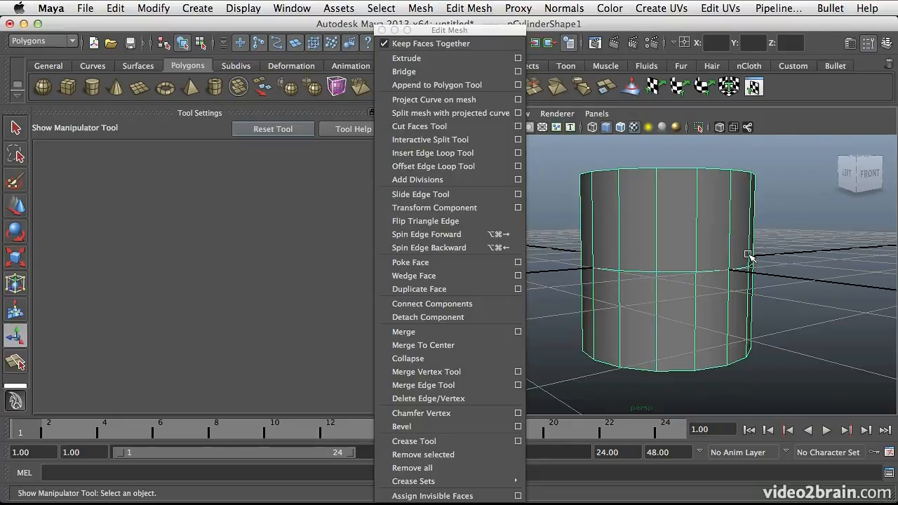
Undo the mid-height split and start a new Interactive Split from the midpoint of a vertical side edge
key("z")
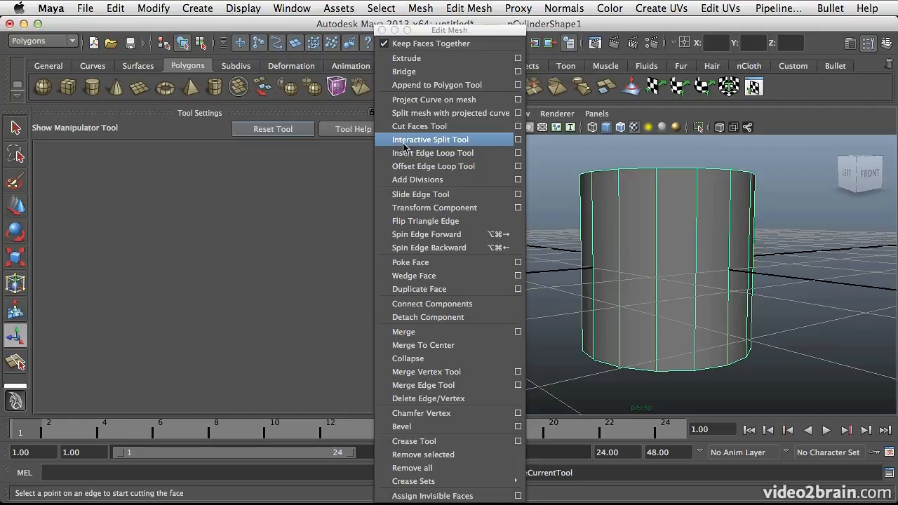
left_click(518, 140)
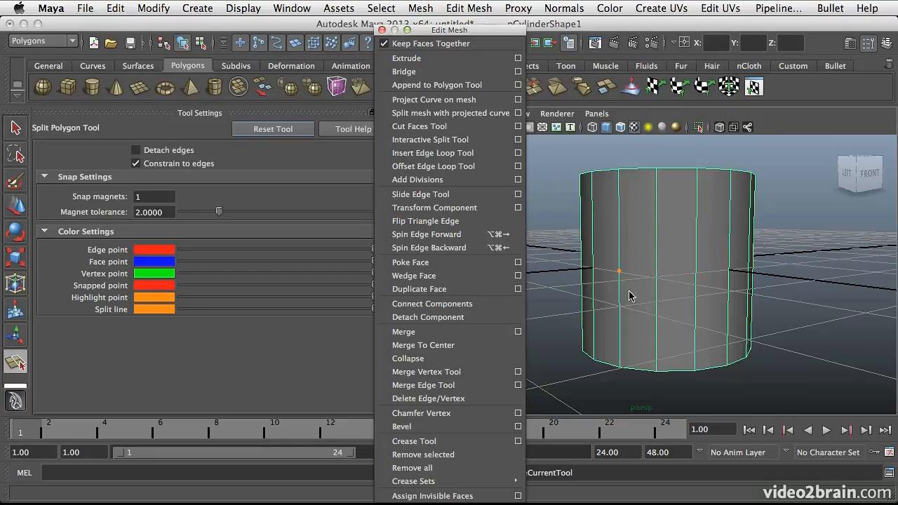
left_click(687, 240)
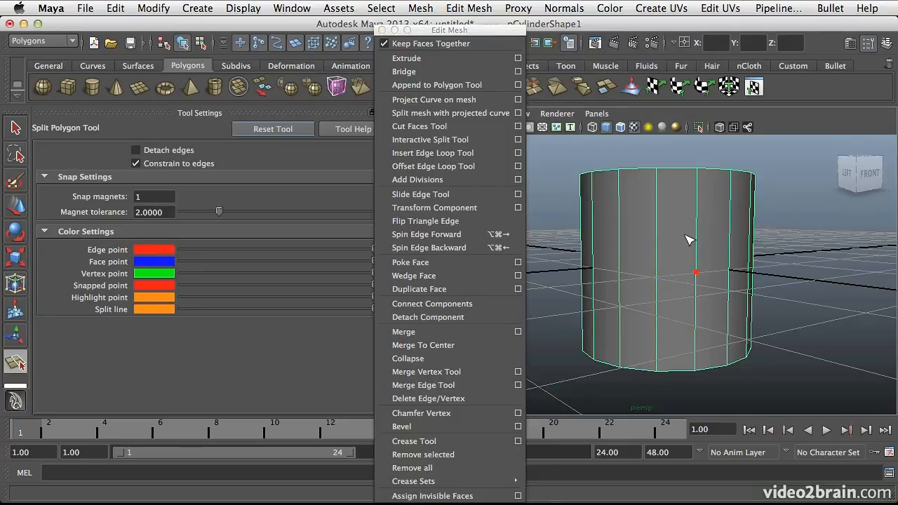
left_click_drag(694, 254, 618, 281, "alt")
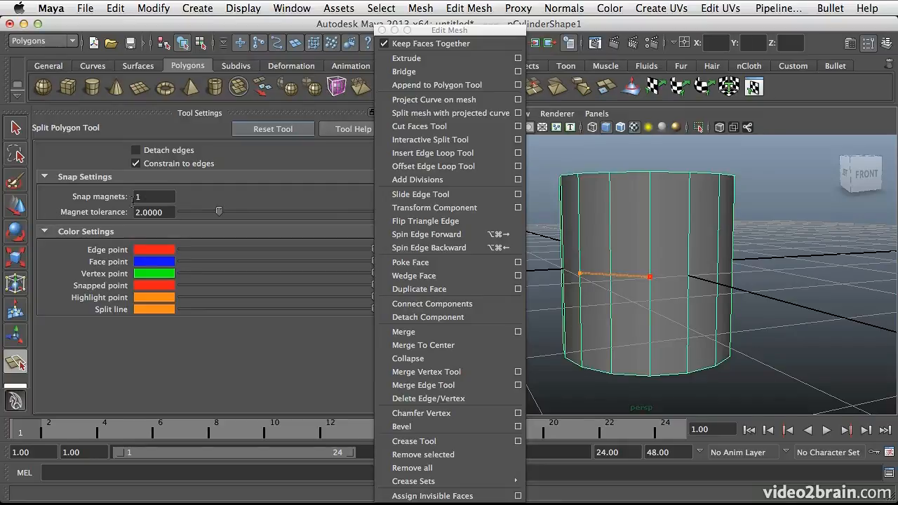
Set the split tool's snap magnets to 3
double_click(154, 196)
type("3")
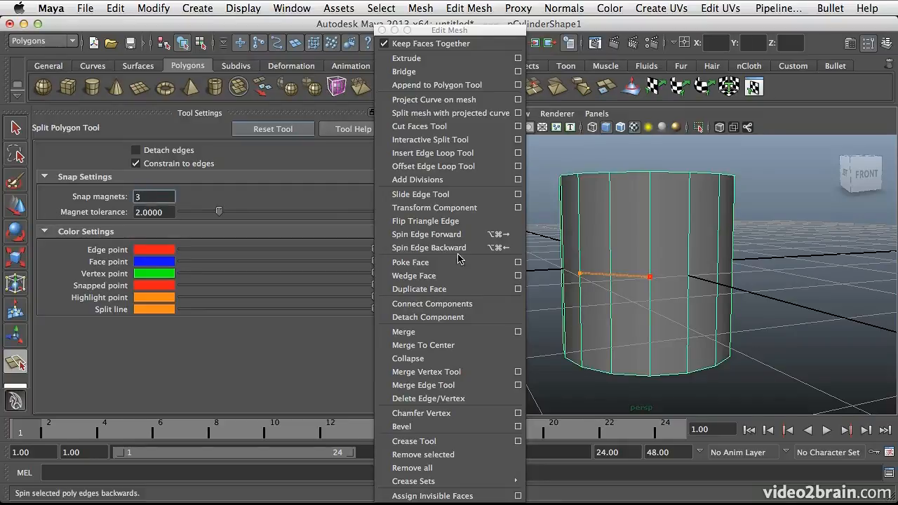
key("Tab")
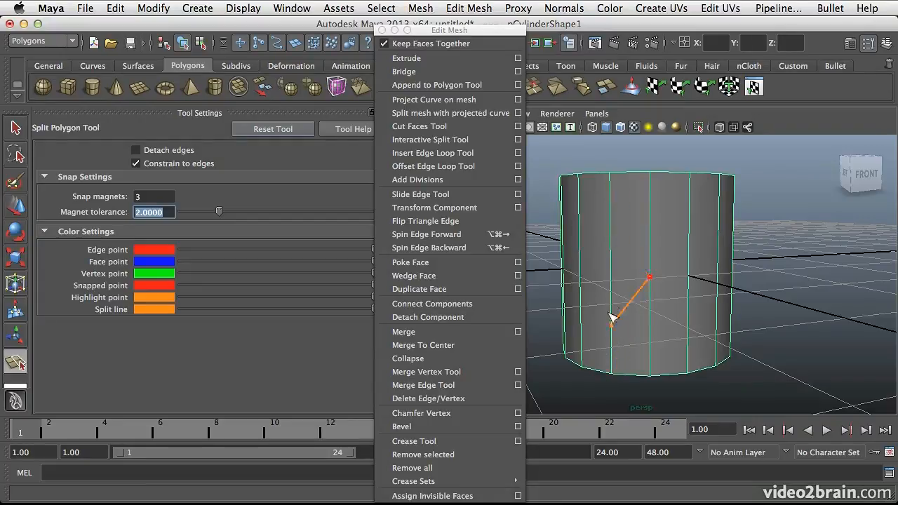
Split the cylinder's side in a zigzag through the snapped quarter and half positions of its vertical edges and complete the split
left_click(614, 225)
left_click(582, 275)
left_click_drag(581, 275, 716, 245, "alt")
left_click(718, 259)
left_click(683, 304)
left_click(683, 238)
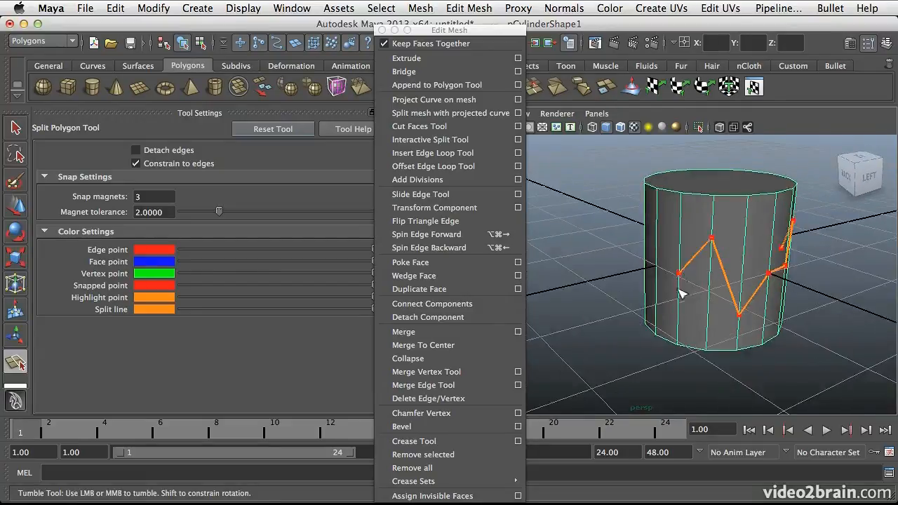
left_click_drag(685, 291, 706, 282, "alt")
left_click(668, 265)
left_click_drag(671, 243, 666, 322, "alt")
left_click_drag(640, 288, 660, 298, "alt")
middle_click_drag(660, 299, 760, 285, "alt")
left_click_drag(761, 284, 714, 288, "alt")
key("BackSpace")
left_click(610, 313)
left_click_drag(612, 317, 723, 201, "alt")
key("t")
Undo the snapped zigzag split and set the Interactive Split Tool's snap magnets to 0
left_click_drag(662, 191, 709, 249, "alt")
middle_click_drag(709, 249, 683, 253, "alt")
key("z")
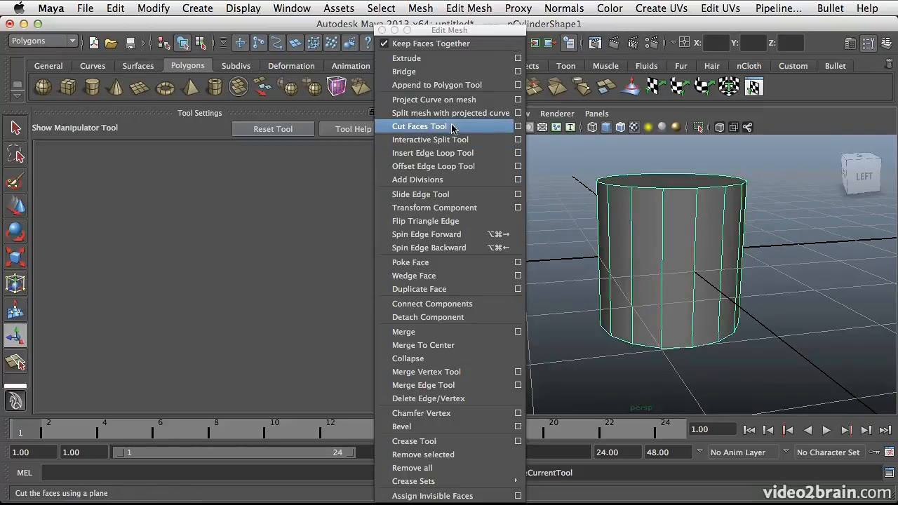
left_click(516, 142)
left_click(150, 198)
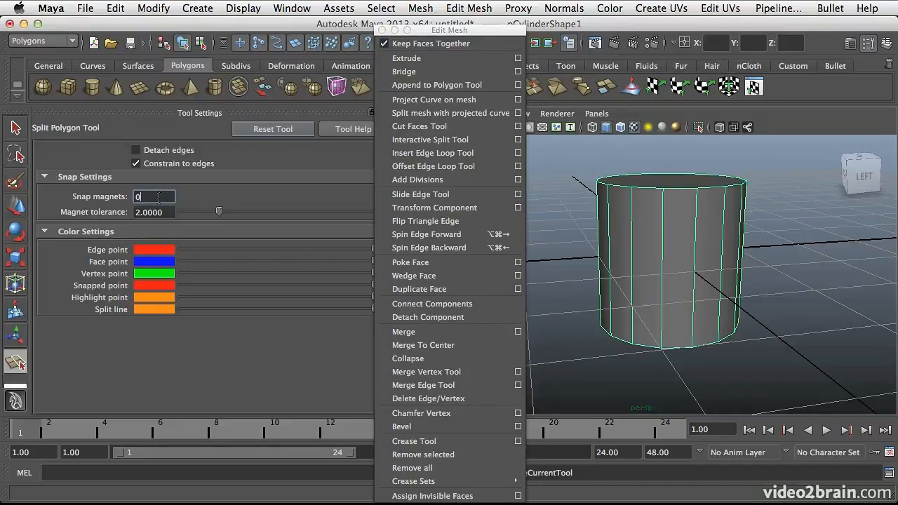
Split the cylinder's side with an irregular zigzag of freely placed points on successive vertical edges, leaving one face unsplit
left_click_drag(724, 260, 705, 263, "alt")
left_click(655, 254)
left_click(677, 230)
left_click_drag(675, 234, 669, 275)
left_click(694, 293)
left_click(726, 310)
left_click_drag(727, 310, 653, 274, "alt")
left_click(721, 291)
left_click(716, 268)
left_click_drag(721, 268, 645, 230, "alt")
left_click_drag(645, 229, 644, 209)
left_click_drag(680, 260, 616, 265)
left_click(616, 265)
left_click(656, 224)
left_click(678, 267)
left_click(699, 301)
left_click_drag(700, 298, 554, 305, "alt")
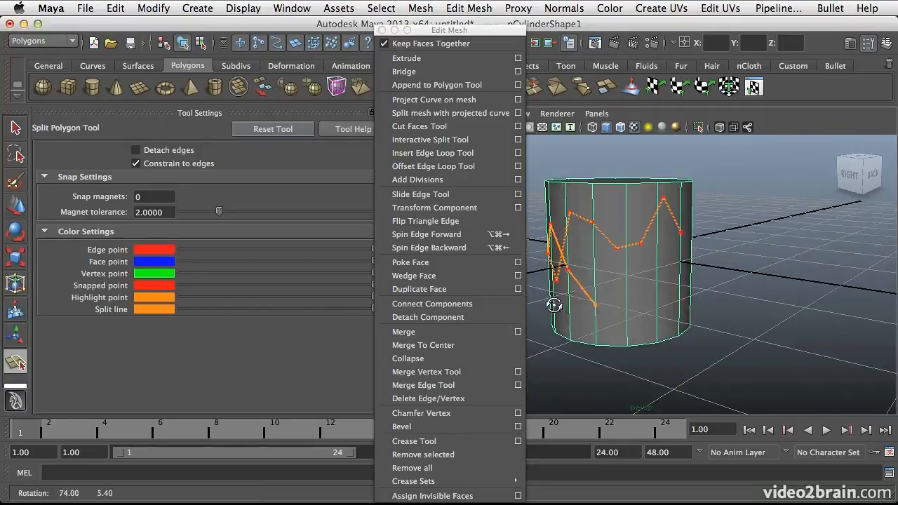
left_click(626, 244)
left_click(656, 271)
left_click_drag(656, 275, 613, 275, "alt")
left_click(632, 292)
left_click(634, 301)
left_click_drag(663, 307, 588, 295, "alt")
left_click(634, 274)
left_click(661, 277)
left_click_drag(662, 280, 601, 286, "alt")
left_click(644, 244)
left_click(681, 293)
left_click_drag(678, 292, 611, 298, "alt")
mouse_move(670, 305)
left_mouse_down("alt")
mouse_move(610, 301)
mouse_move(660, 317)
left_mouse_up("alt")
left_click(648, 282)
left_click(648, 307)
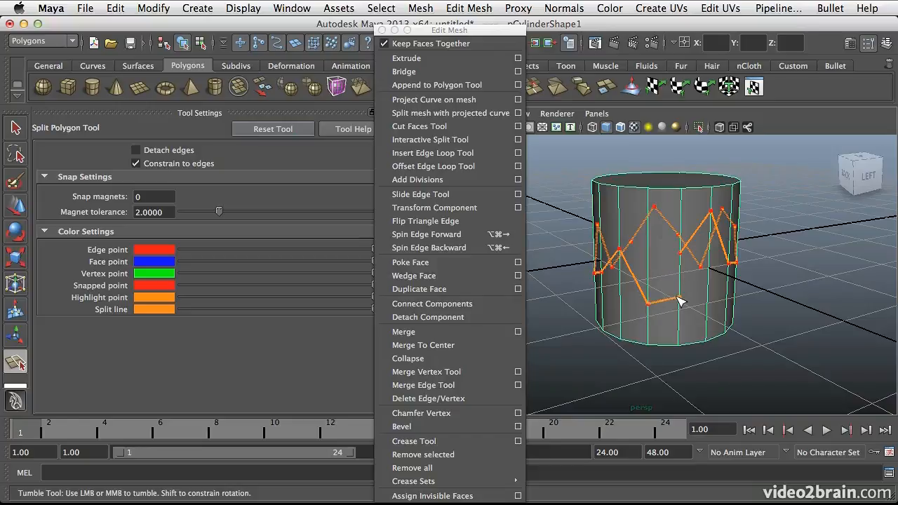
key("Return")
left_click_drag(675, 298, 694, 249, "alt")
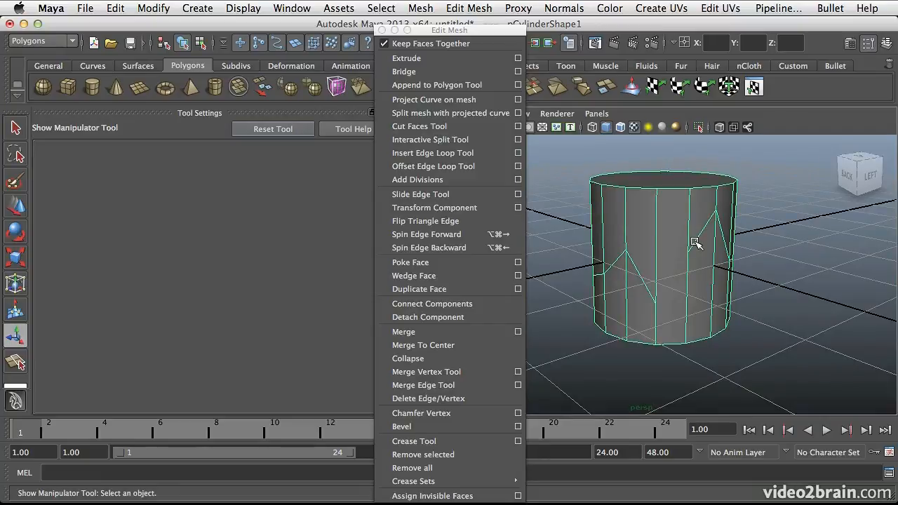
Set the snap magnets to 1 and close the zigzag's gap by splitting the face between its two end vertices
left_click(518, 140)
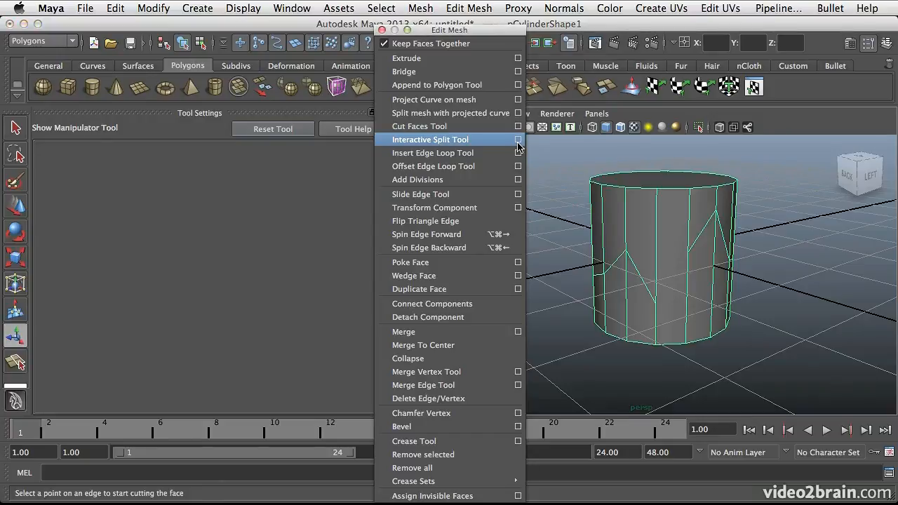
left_click(126, 206)
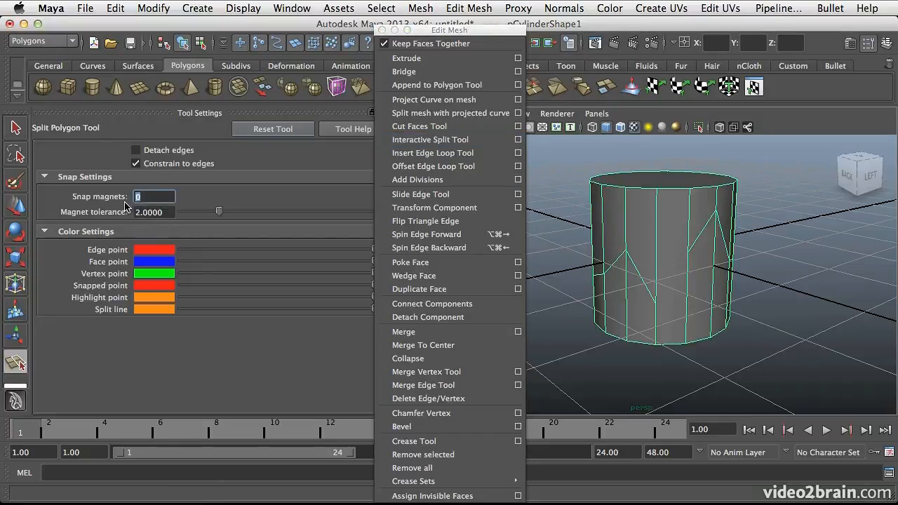
left_click(656, 304)
left_click_drag(688, 259, 692, 264, "alt")
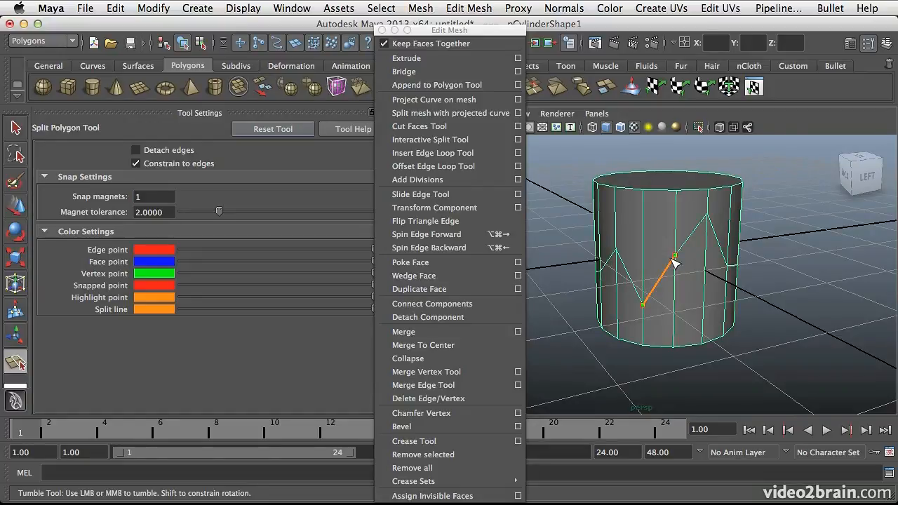
mouse_move(676, 262)
left_mouse_down("alt")
mouse_move(706, 287)
mouse_move(688, 270)
left_mouse_up("alt")
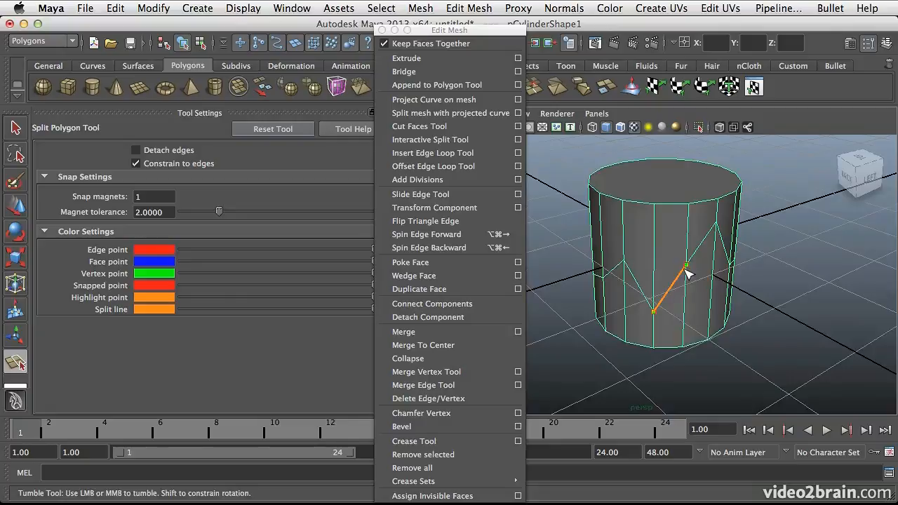
key("t")
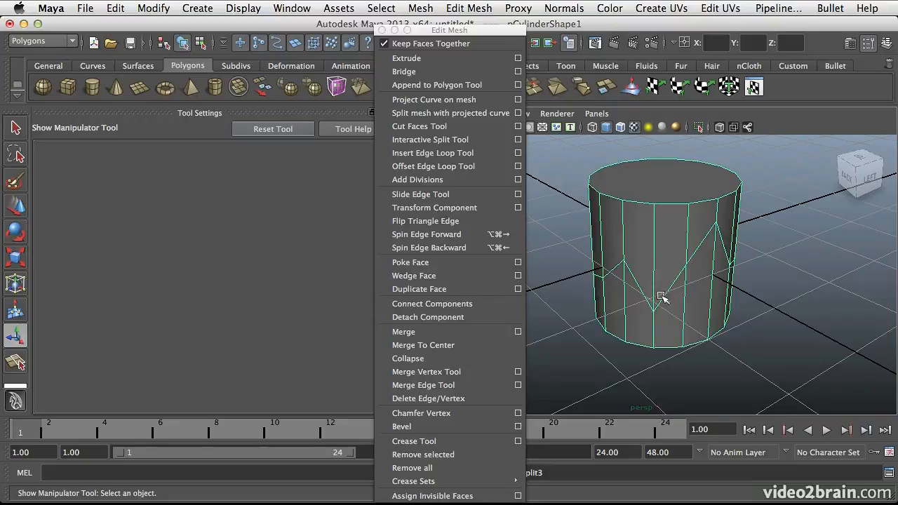
Switch to face selection and select the loop of faces below the zigzag split on the cylinder
left_click_drag(675, 283, 669, 267, "alt")
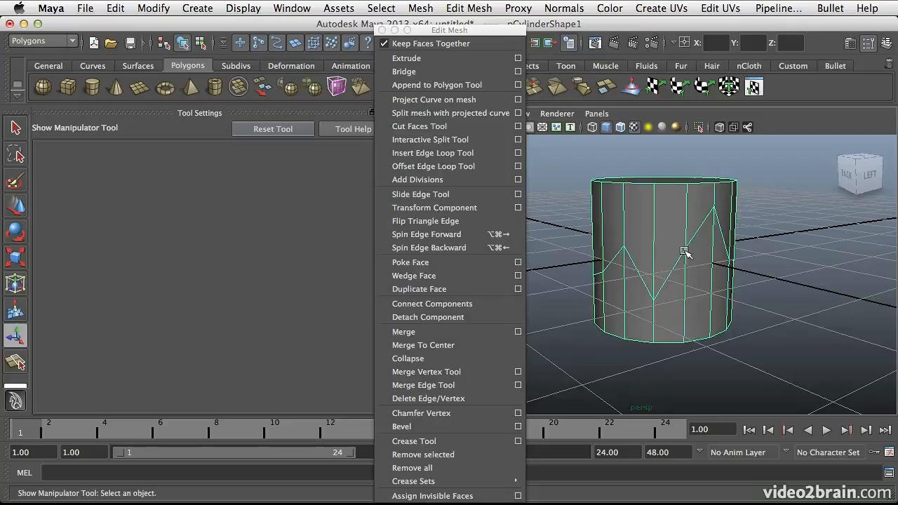
left_click_drag(704, 271, 630, 272, "alt")
right_click_drag(630, 271, 674, 245, "alt")
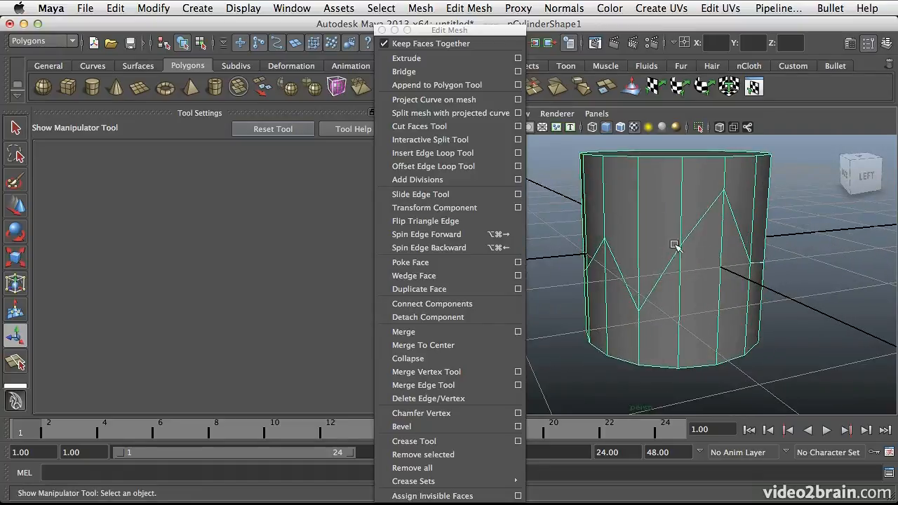
left_click_drag(683, 257, 694, 260, "alt")
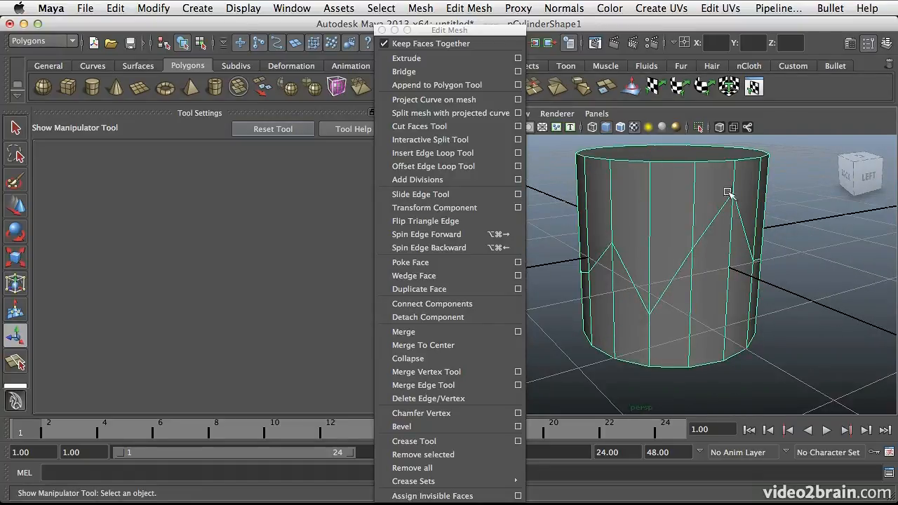
left_click_drag(674, 212, 676, 219, "alt")
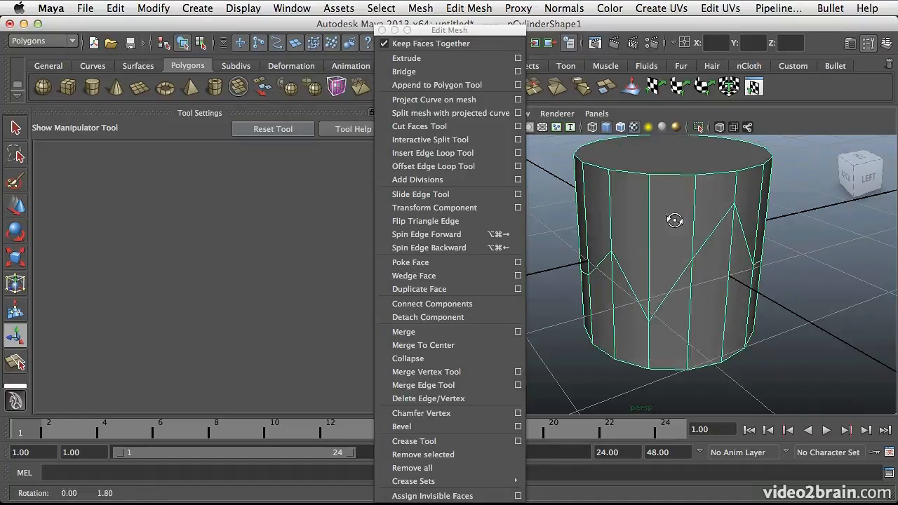
right_click_drag(672, 218, 679, 244)
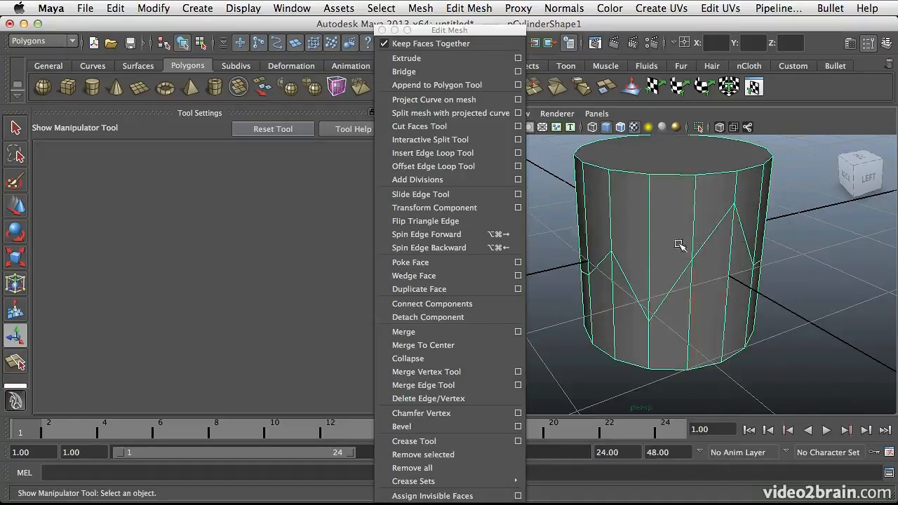
left_click(675, 241)
double_click(708, 204, "shift")
left_click_drag(588, 233, 650, 260, "alt")
double_click(706, 328)
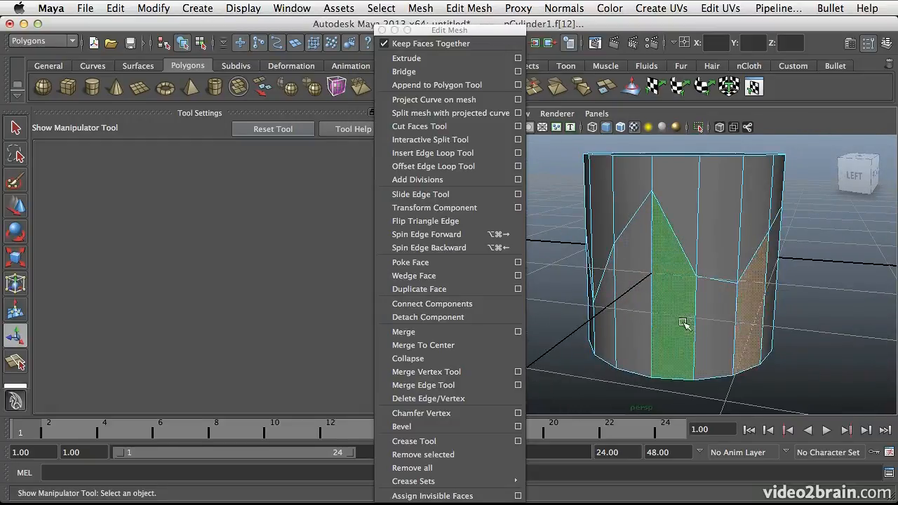
left_click_drag(706, 328, 654, 254, "alt")
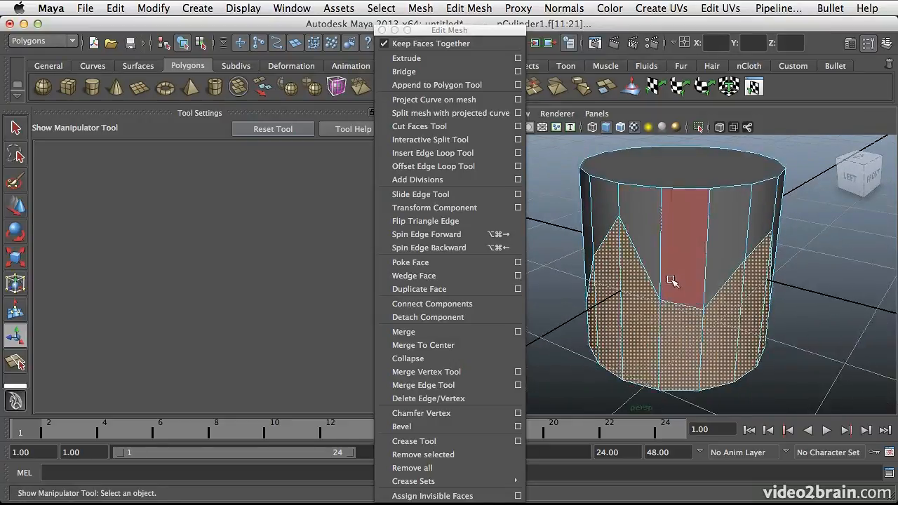
Clear the face selection and insert offset edge loops on both sides of the cylinder's zigzag edge loop
left_click_drag(626, 290, 639, 286, "alt")
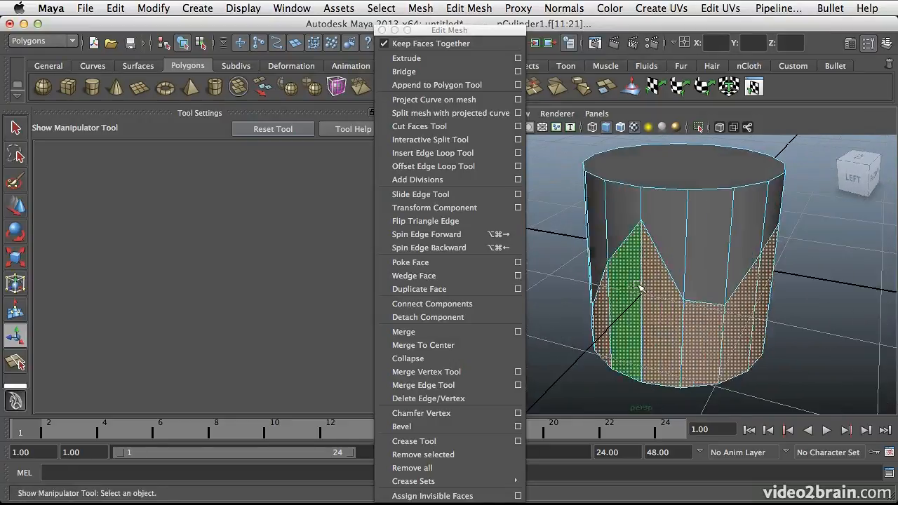
left_click(566, 236)
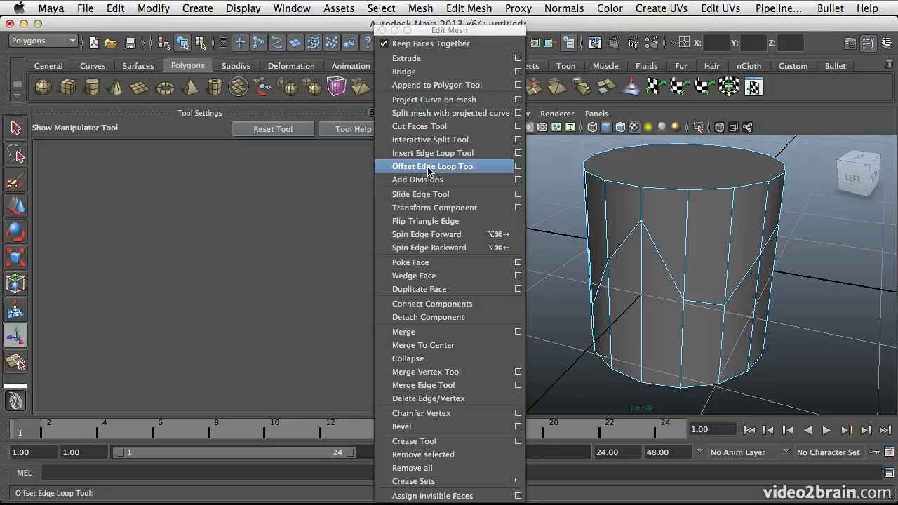
left_click(518, 168)
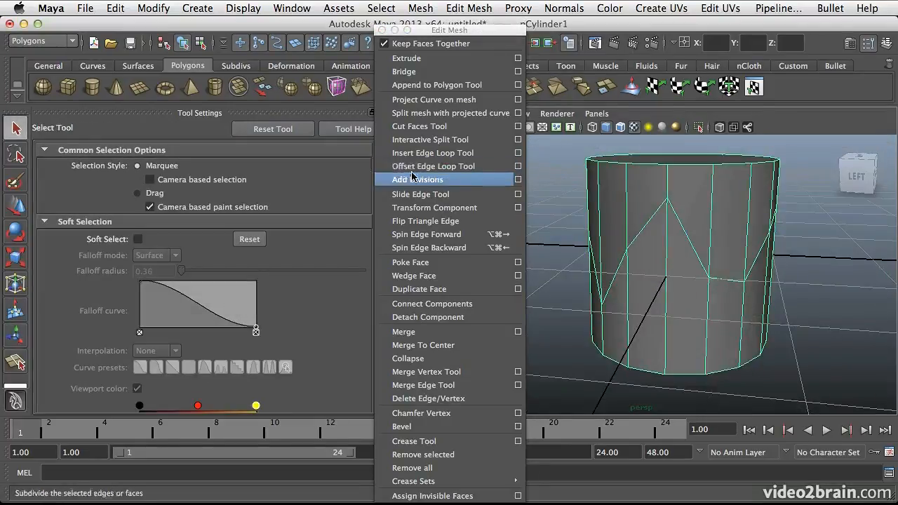
left_click(414, 168)
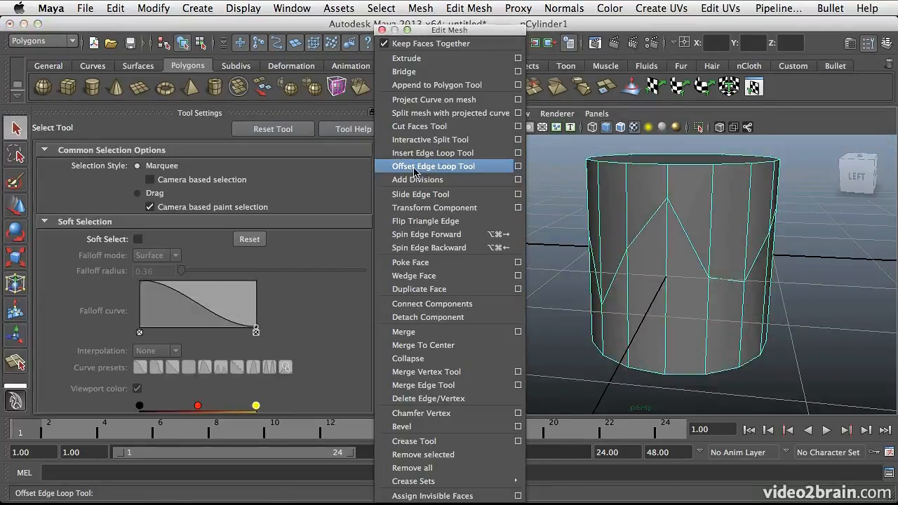
left_click(414, 168)
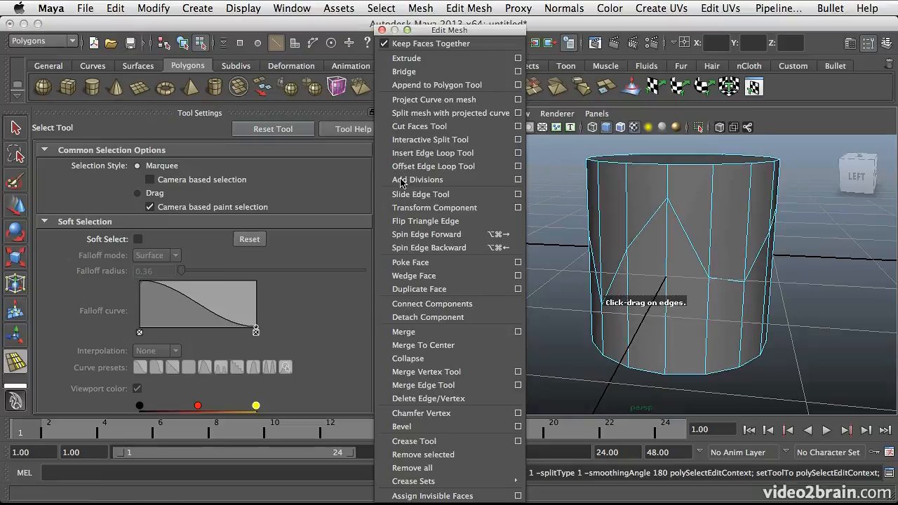
left_click_drag(695, 253, 596, 253)
left_click_drag(718, 246, 633, 238, "alt")
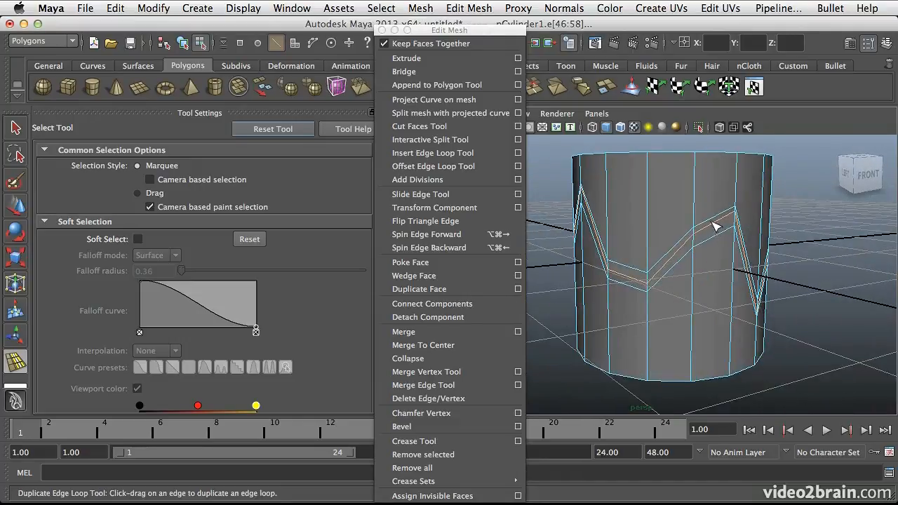
left_click_drag(725, 254, 749, 258, "alt")
left_click_drag(718, 214, 667, 217, "alt")
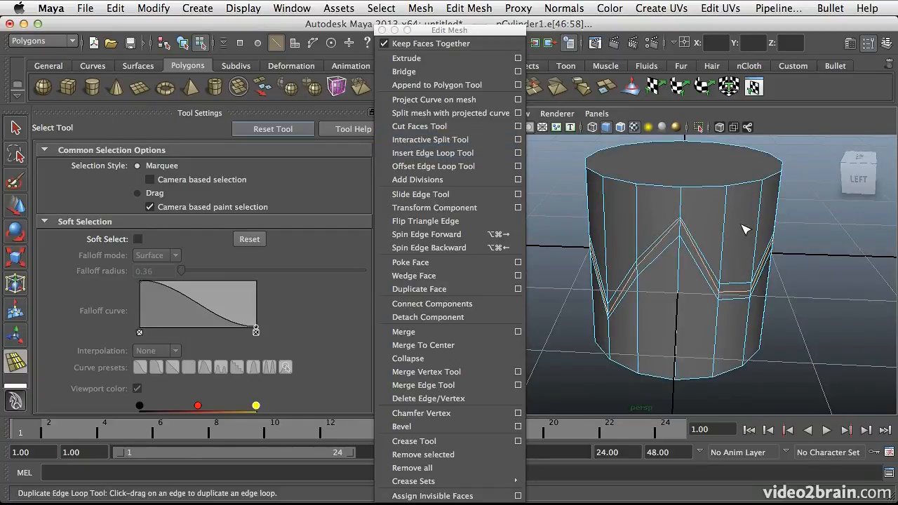
Undo the offset loops and insert them again around the zigzag with Maintain position set to Equal distance from edge
key("ctrl+z")
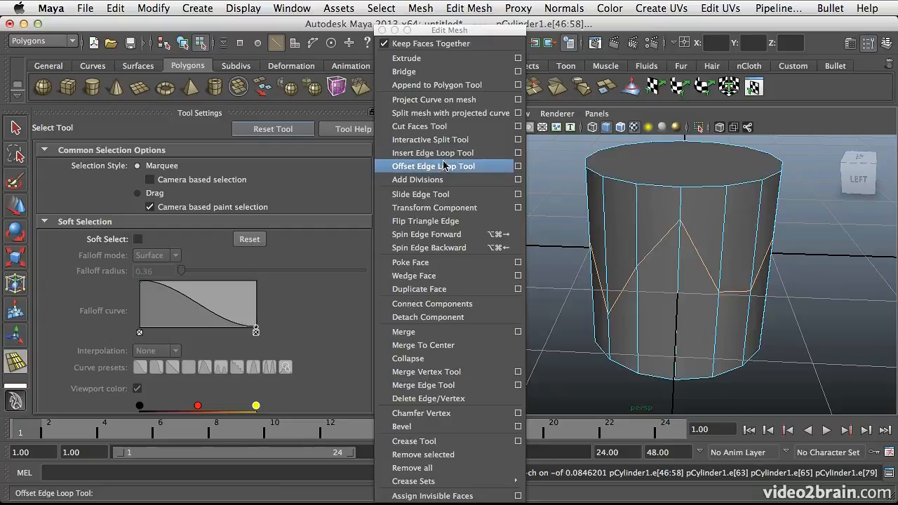
left_click(519, 167)
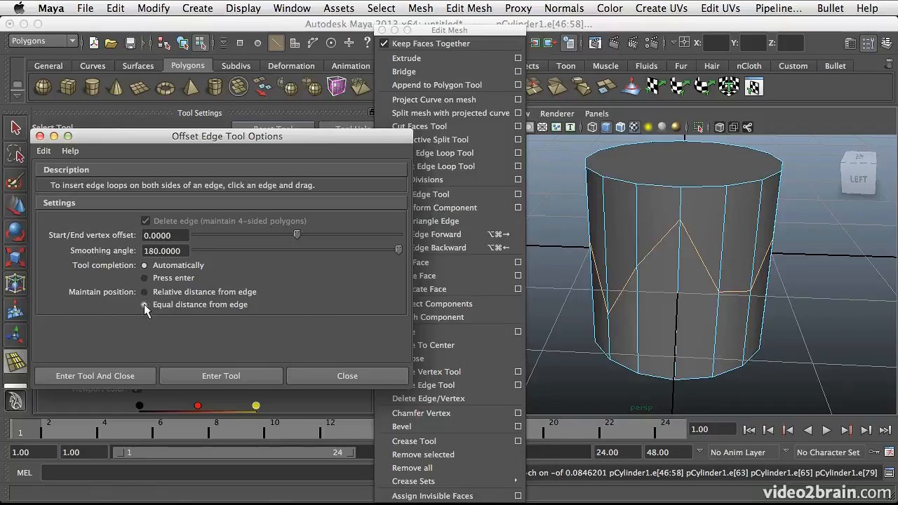
left_click_drag(694, 248, 674, 236)
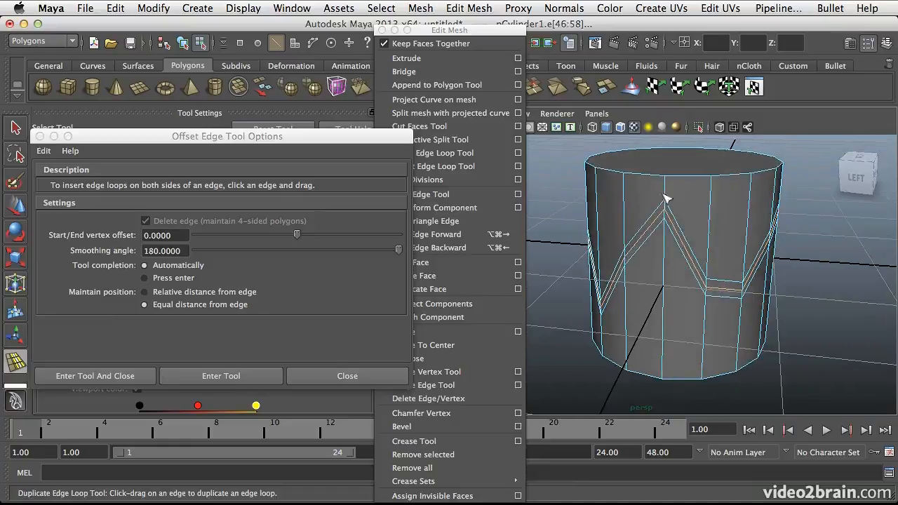
left_click_drag(717, 292, 657, 274, "alt")
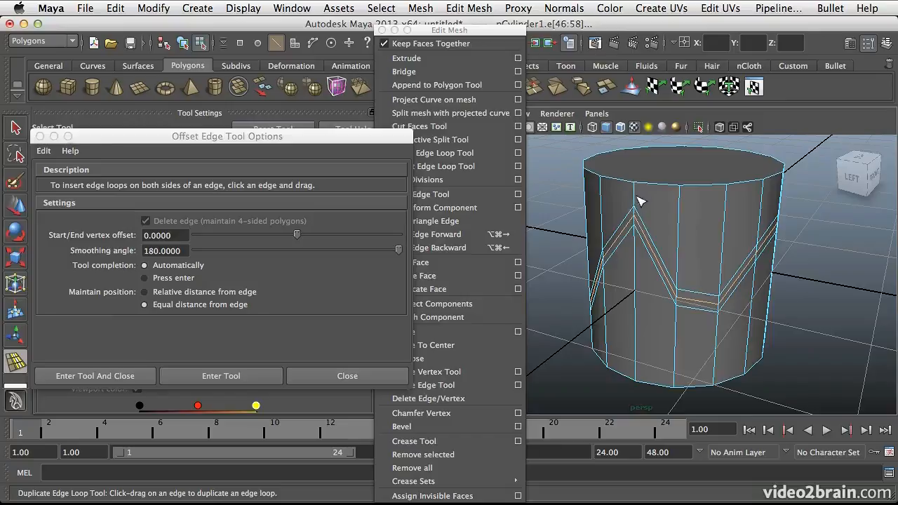
left_click_drag(644, 294, 702, 268, "alt")
Leave the offset tool, undo its edge loops and select the cylinder's original zigzag edge loop
key("q")
key("z")
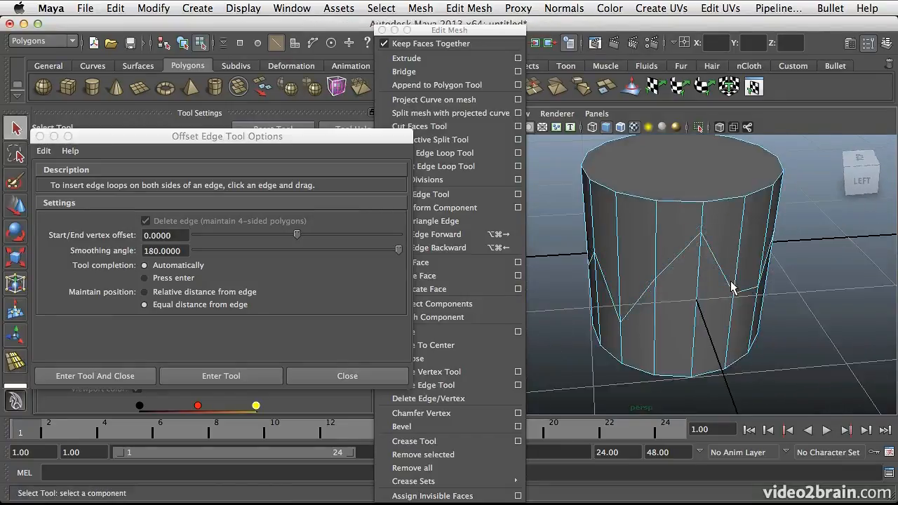
key("shift+z")
left_click_drag(720, 269, 573, 257, "alt")
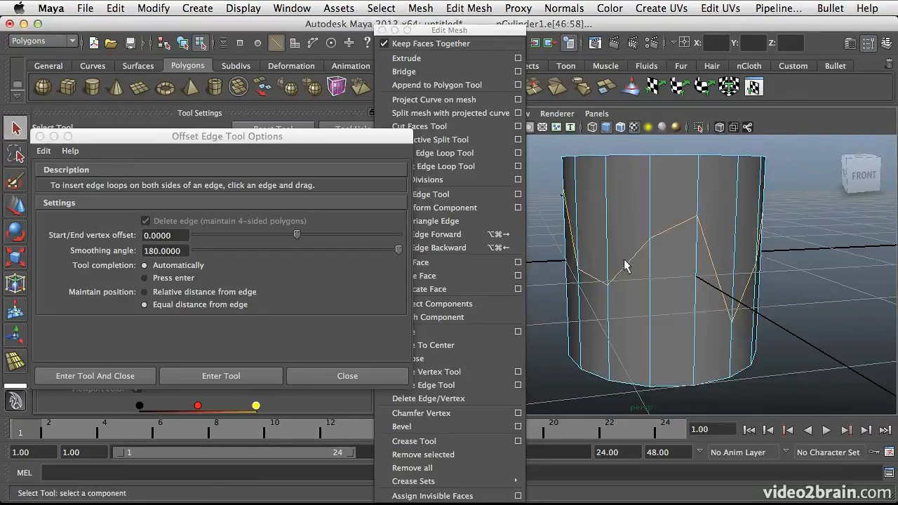
left_click_drag(455, 30, 469, 21)
left_click_drag(643, 202, 692, 254, "alt")
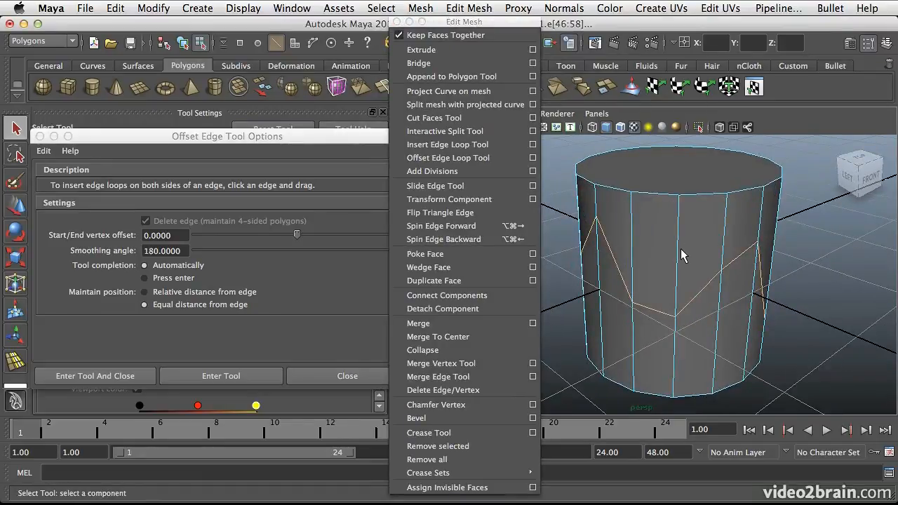
Try a plain deletion of the selected zigzag edge loop, inspect the cylinder's side and undo the deletion
left_click(770, 255)
left_click_drag(770, 254, 744, 247, "alt")
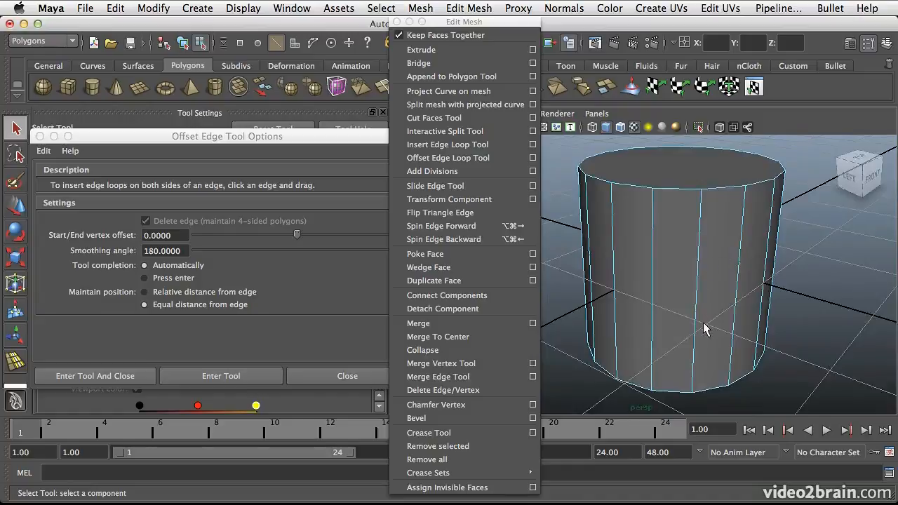
left_click_drag(704, 328, 707, 272, "alt")
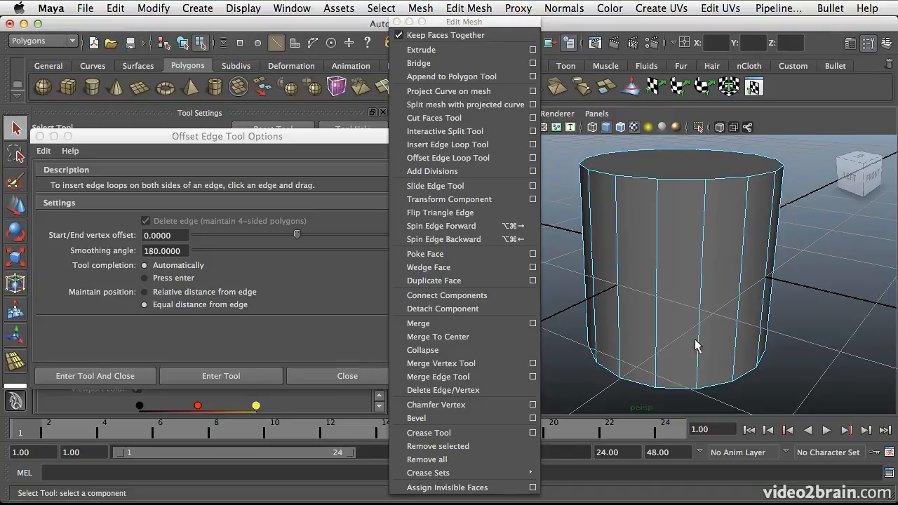
left_click_drag(734, 259, 690, 257, "alt")
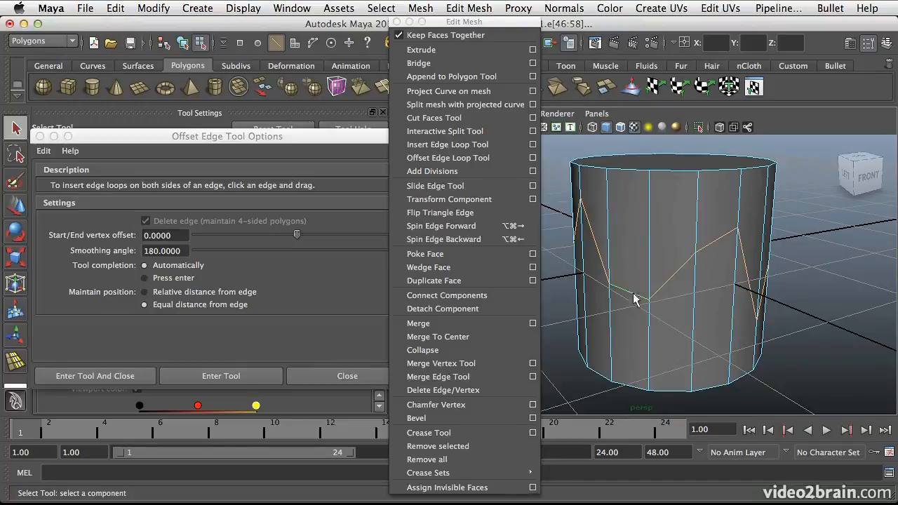
Remove the selected zigzag edge loop from the cylinder with the Delete Edge/Vertex command
left_click_drag(589, 302, 665, 284, "alt")
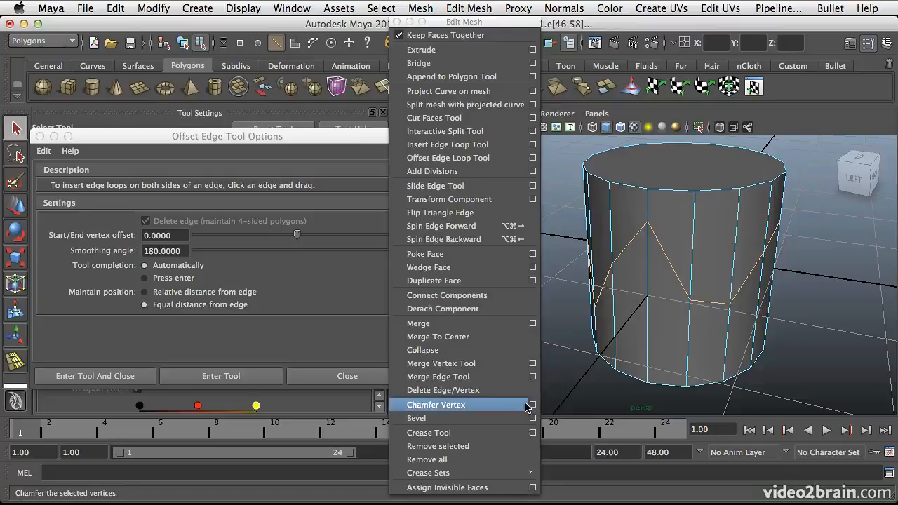
left_click(453, 394)
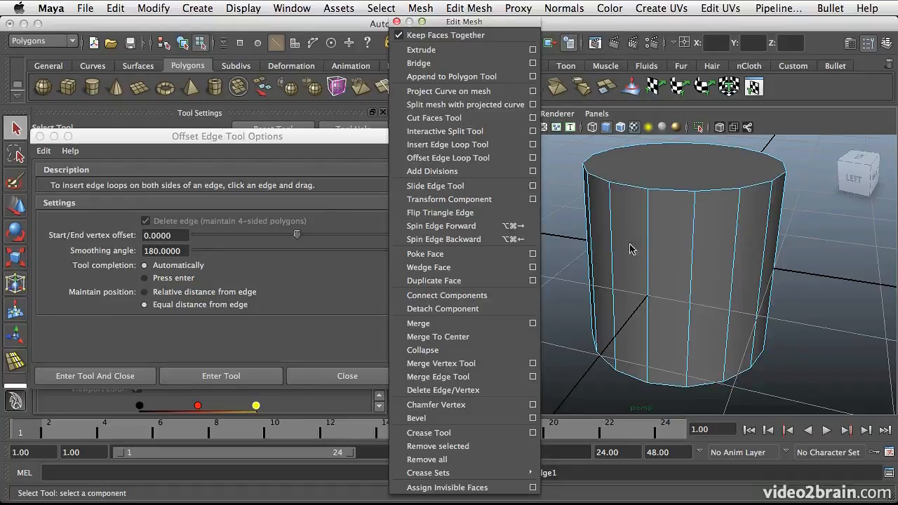
left_click_drag(677, 279, 660, 278, "alt")
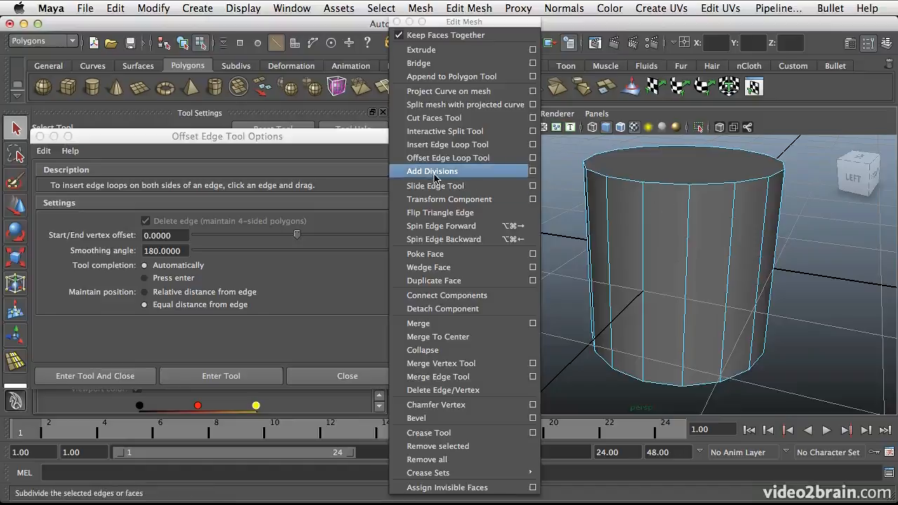
Select the whole cylinder as an object, close the Offset Edge Tool Options and apply Add Divisions to all its faces
left_click_drag(665, 216, 685, 236, "alt")
right_click_drag(687, 248, 744, 232)
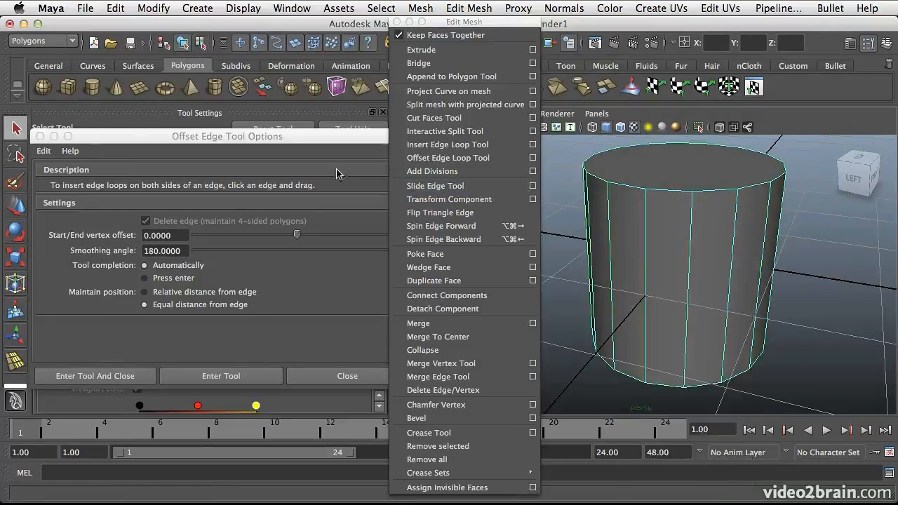
left_click(40, 136)
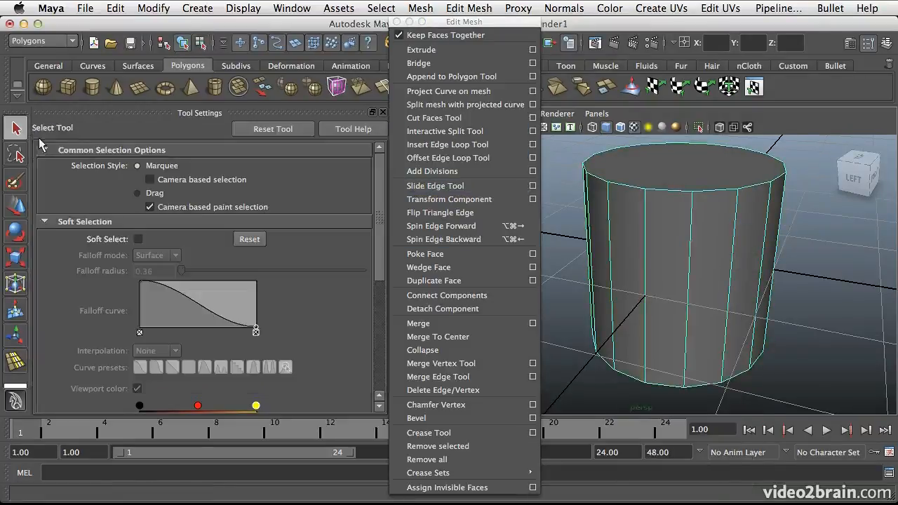
left_click(430, 175)
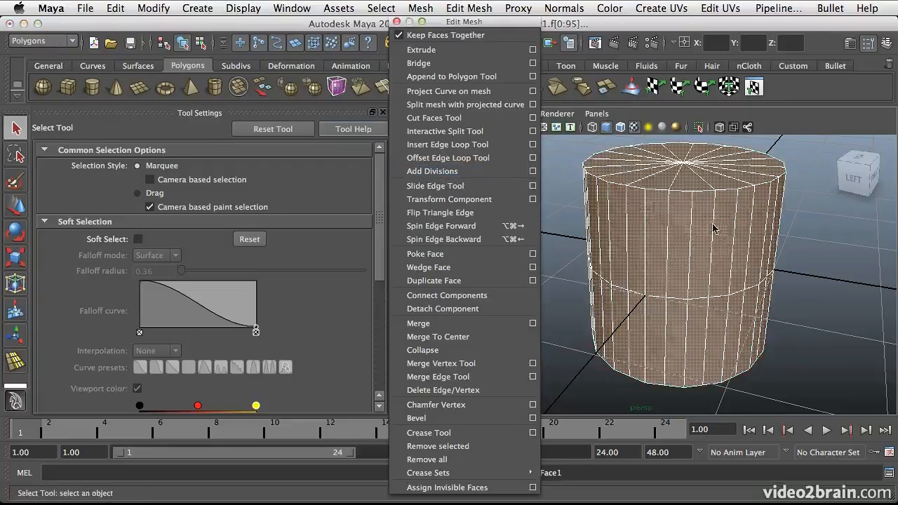
left_click_drag(643, 248, 674, 233, "alt")
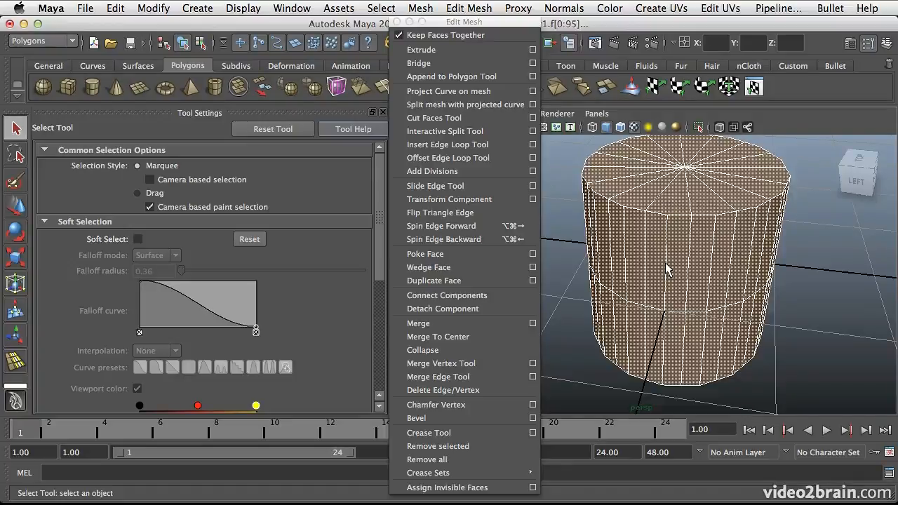
left_click_drag(667, 261, 667, 289, "alt")
Switch to edge selection and examine the subdivided cap by selecting the four edges around one of its faces
right_click_drag(664, 248, 665, 217)
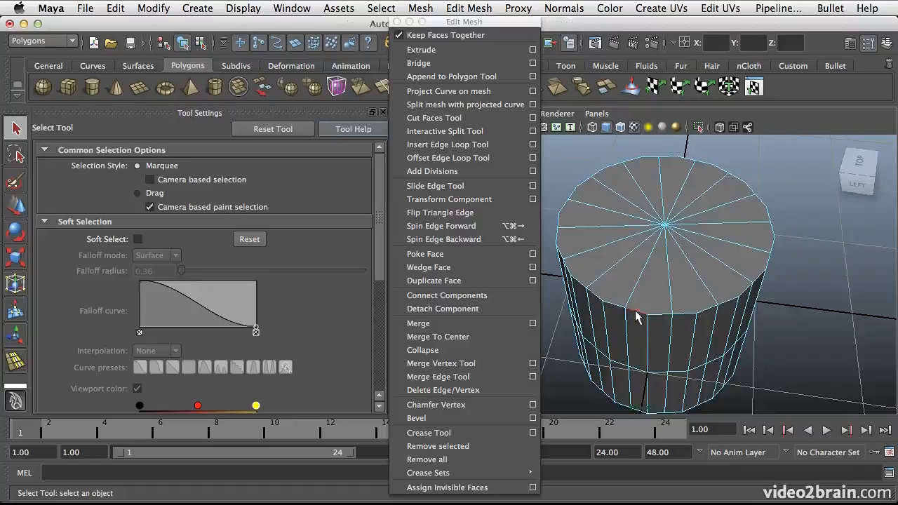
left_click(672, 312)
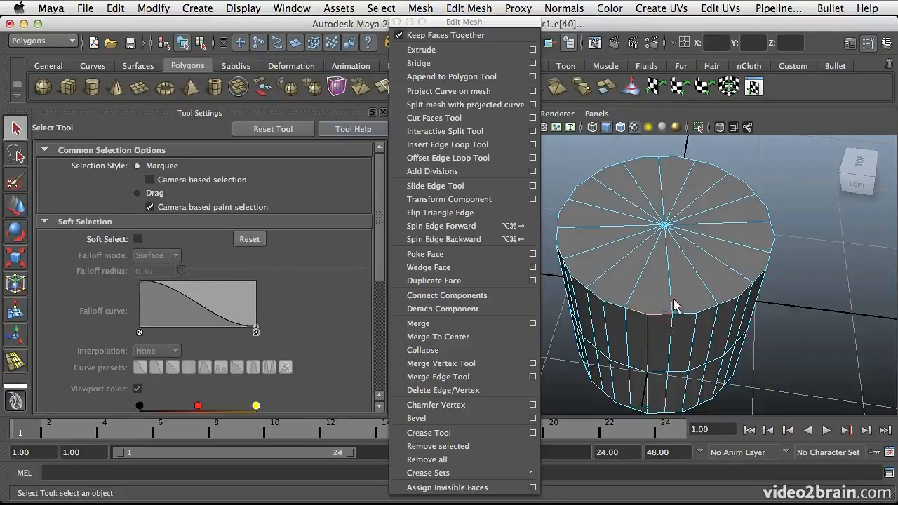
left_click_drag(671, 298, 645, 262, "alt")
right_click_drag(644, 263, 731, 271, "alt")
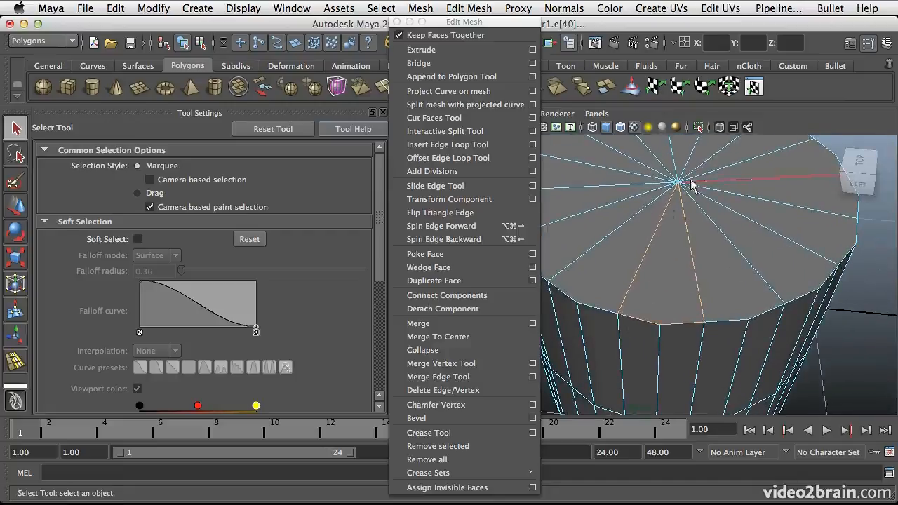
left_click_drag(663, 288, 675, 268, "alt")
mouse_move(675, 268)
right_mouse_down("alt")
mouse_move(691, 271)
mouse_move(680, 269)
right_mouse_up("alt")
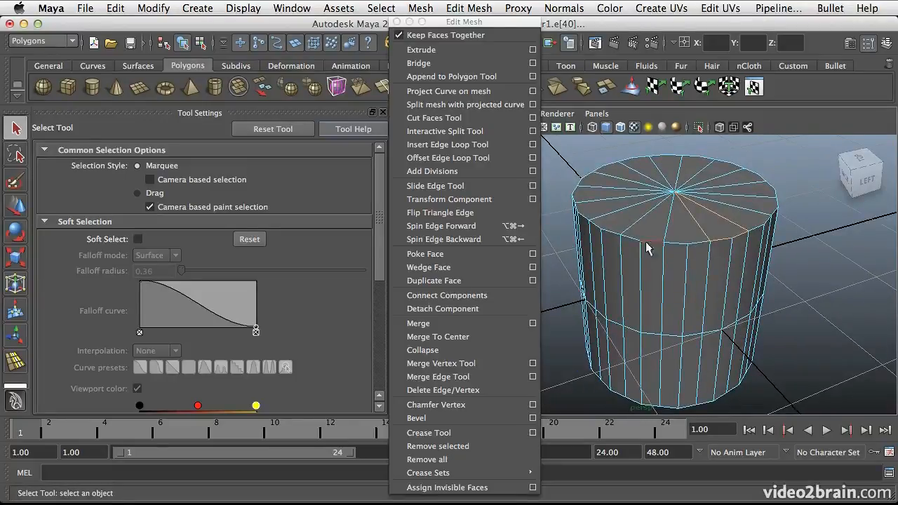
left_click_drag(696, 293, 691, 332, "alt")
left_click_drag(781, 254, 640, 214, "alt")
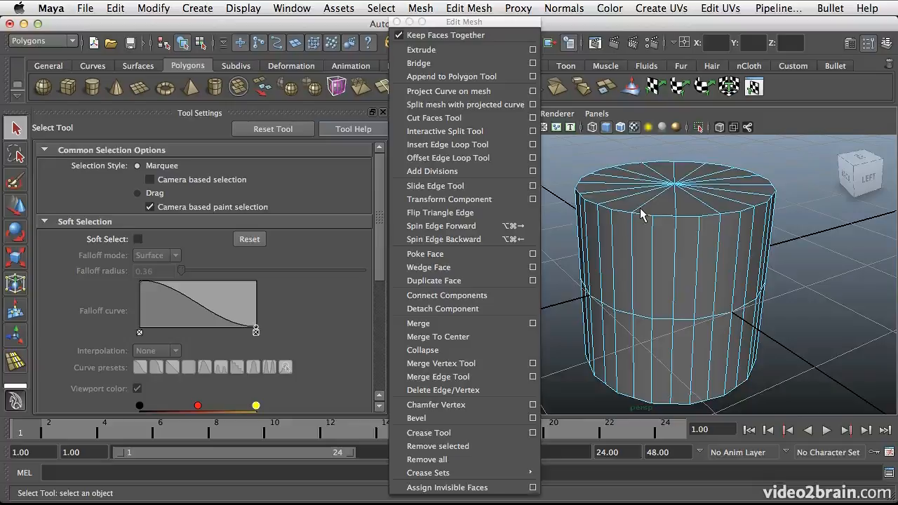
left_click_drag(769, 314, 776, 311, "alt")
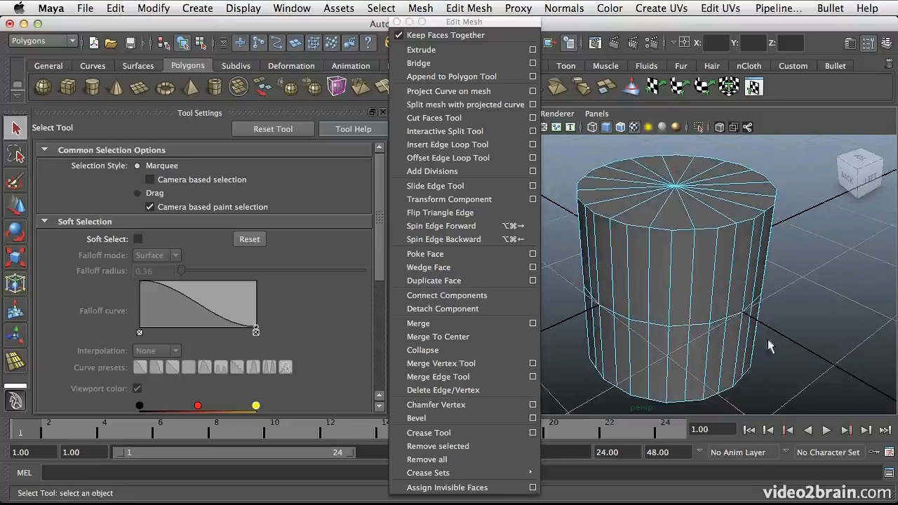